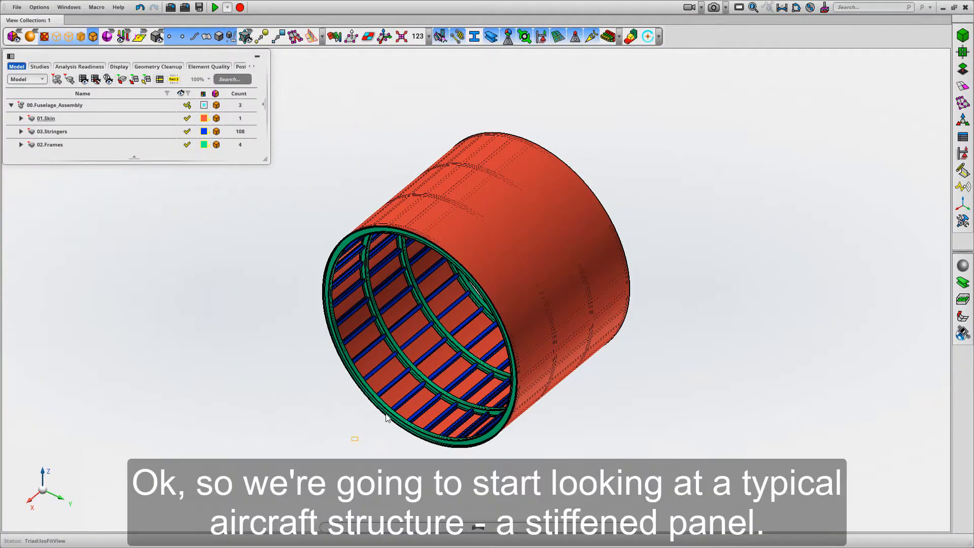
# - Create a new empty part outside the fuselage assembly and name it FEA
pyautogui.scroll(6, 386, 414)
pyautogui.moveTo(498, 261); pyautogui.dragTo(580, 234, button='middle')
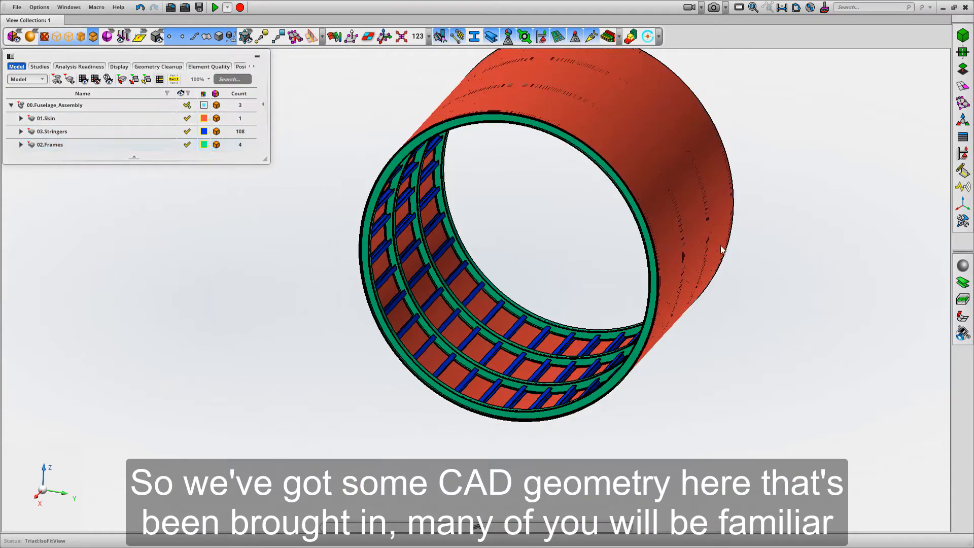
pyautogui.moveTo(809, 238); pyautogui.dragTo(738, 239, button='middle')
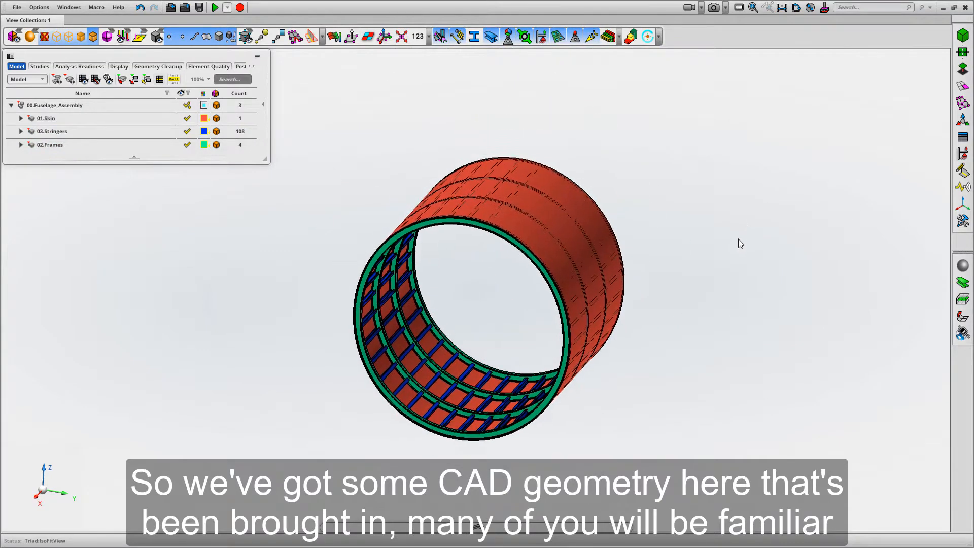
pyautogui.click(69, 80)
pyautogui.doubleClick(45, 158)
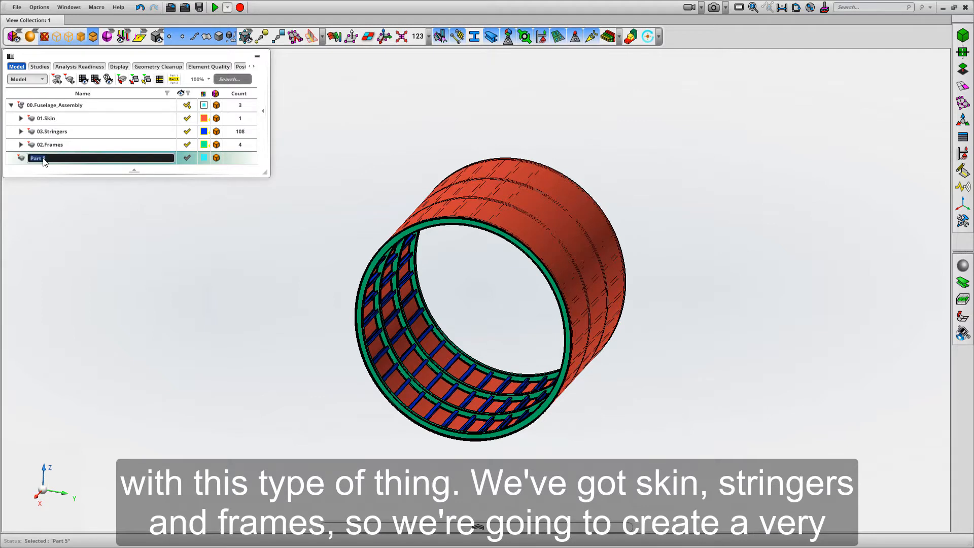
pyautogui.write('FEA')
pyautogui.press('Return')
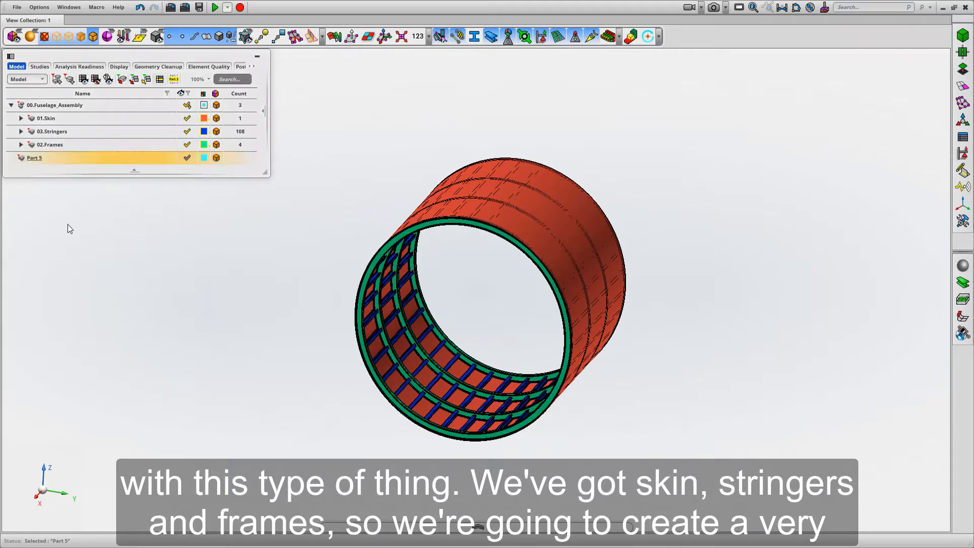
pyautogui.click(68, 224)
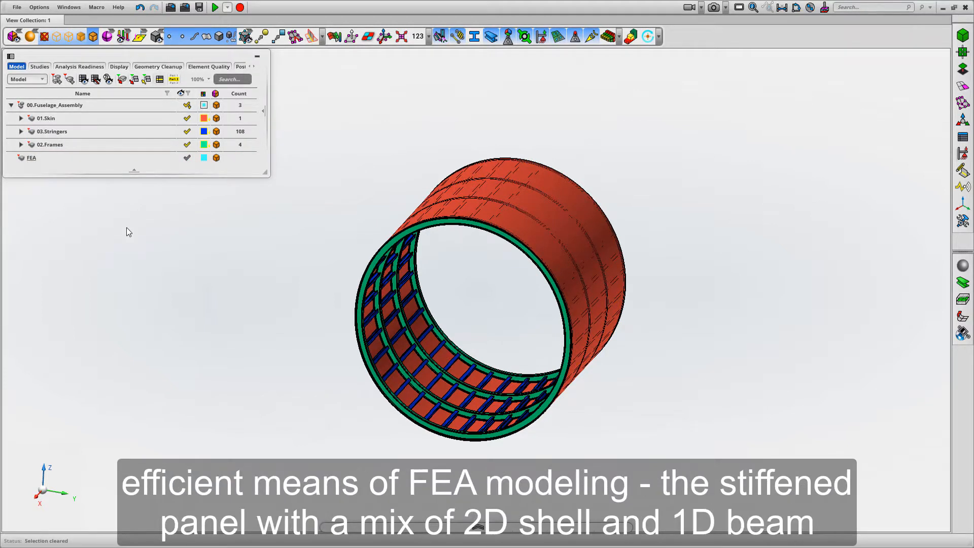
# - Create a mid-surface from the fuselage skin solid with the MidSurface tool
pyautogui.click(961, 72)
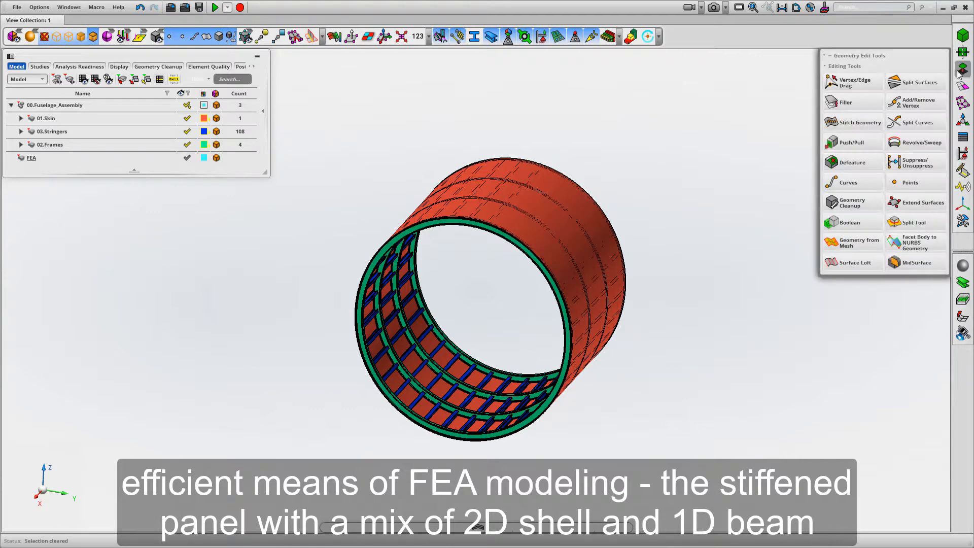
pyautogui.click(912, 263)
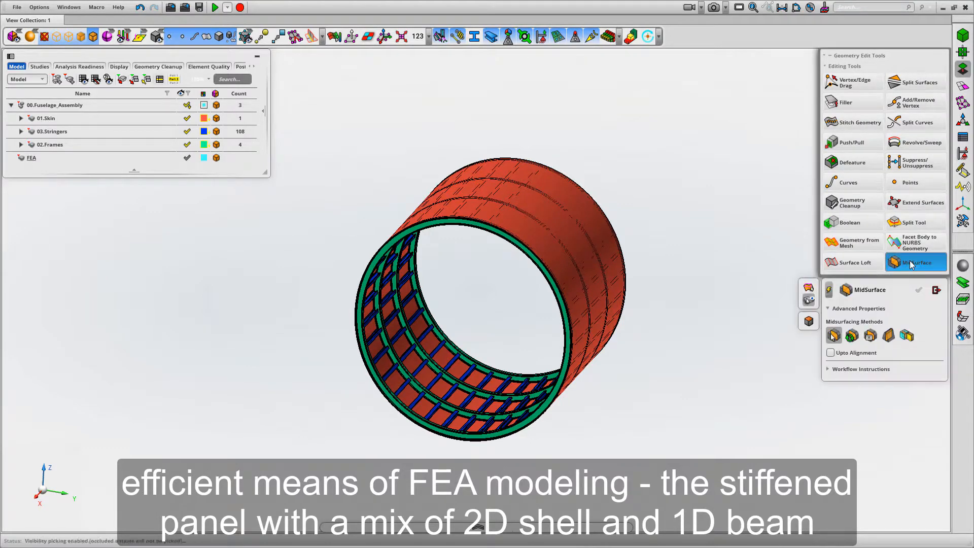
pyautogui.click(576, 281)
pyautogui.middleClick(659, 200)
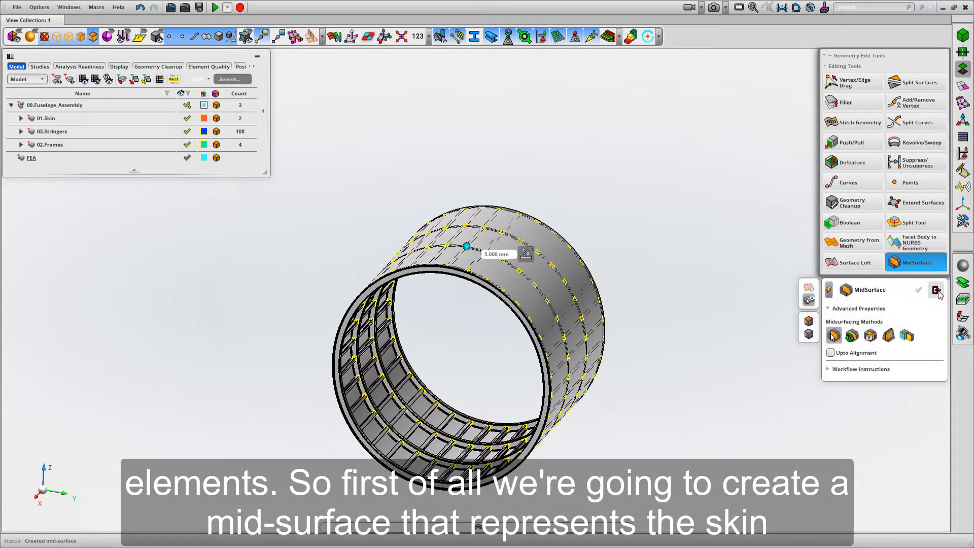
pyautogui.click(937, 291)
# - Move the new mid-surface out of the 01.Skin part and into the FEA part
pyautogui.click(30, 105)
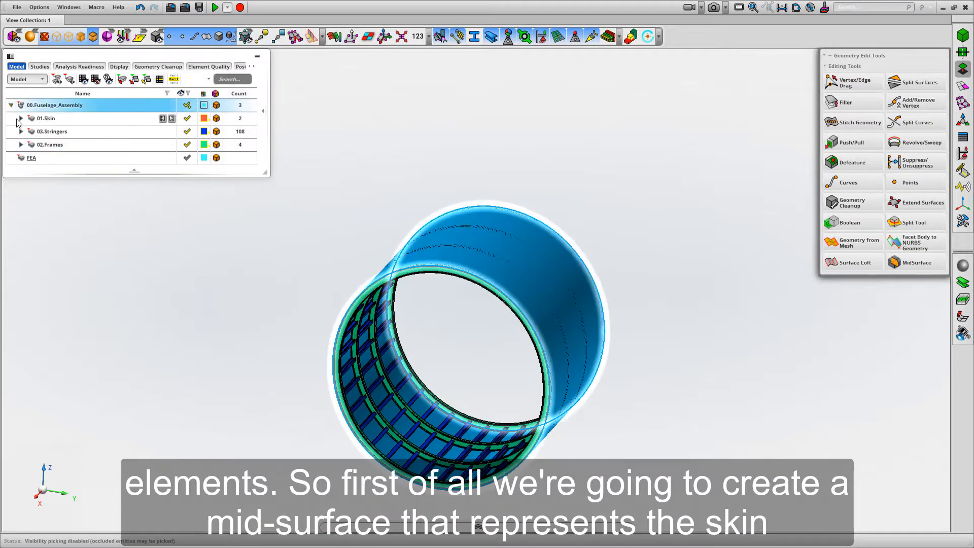
pyautogui.click(21, 118)
pyautogui.click(59, 145)
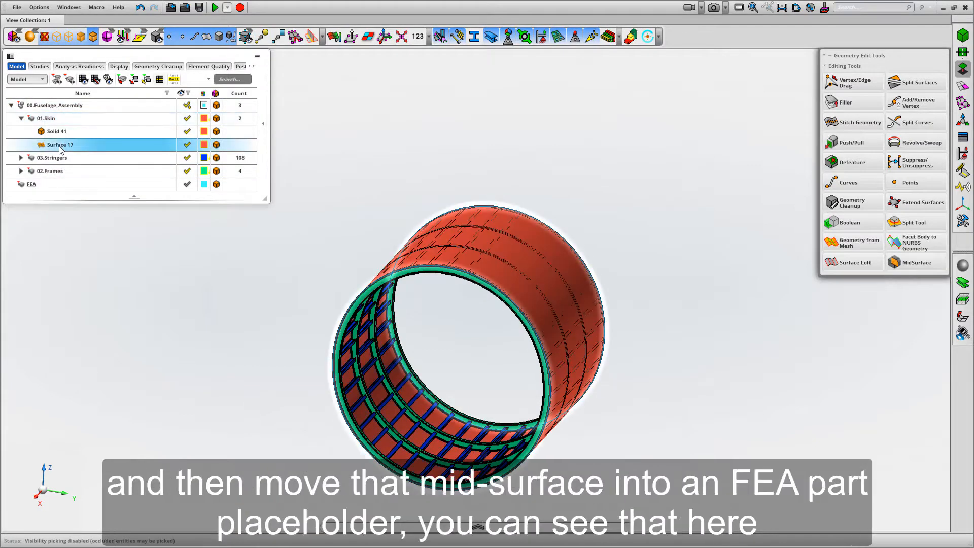
pyautogui.moveTo(59, 146); pyautogui.dragTo(39, 183)
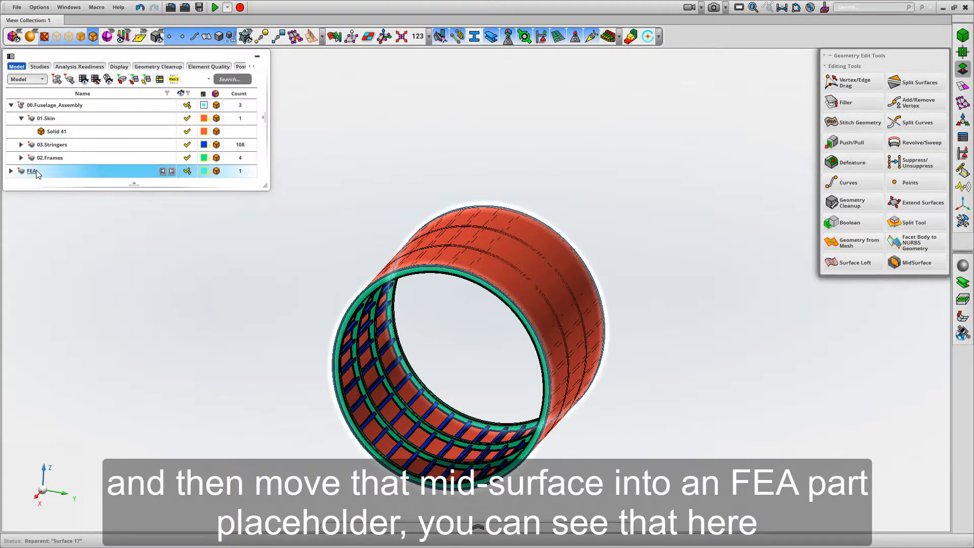
# - Show only the FEA part, hiding the whole fuselage assembly, and fit the skin mid-surface in view
pyautogui.rightClick(41, 172)
pyautogui.click(65, 258)
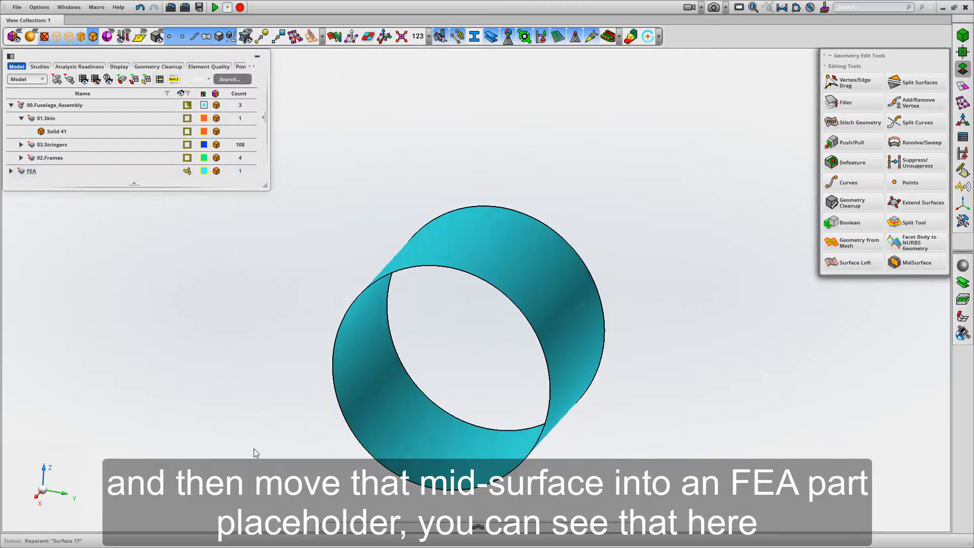
pyautogui.scroll(5, 330, 411)
pyautogui.moveTo(467, 348); pyautogui.dragTo(617, 116, button='middle')
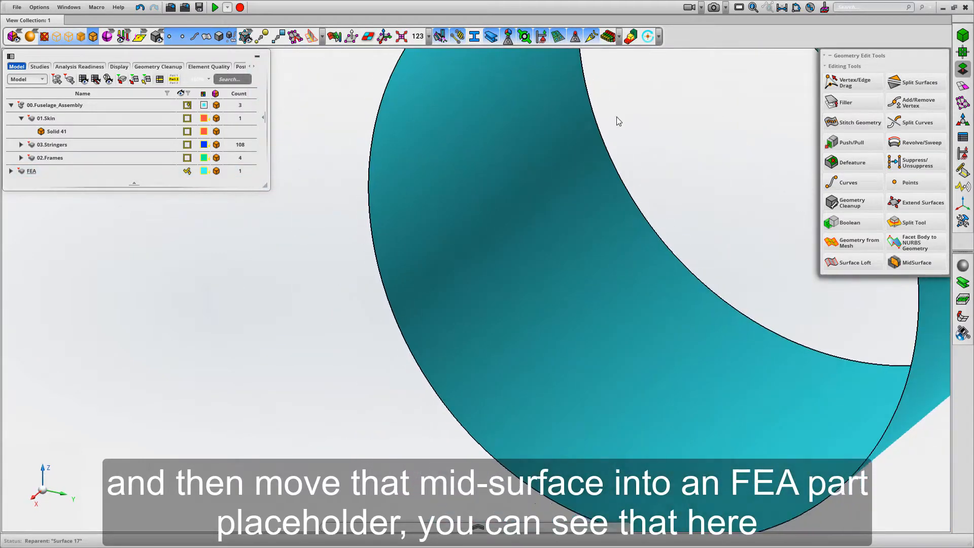
pyautogui.press('f')
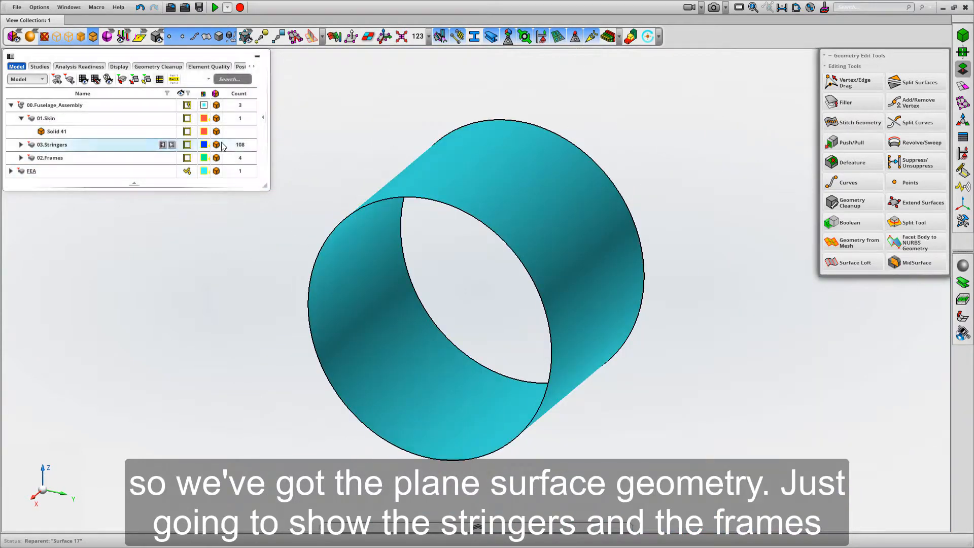
# - Display the 03.Stringers and 02.Frames parts together with the skin mid-surface
pyautogui.click(182, 145)
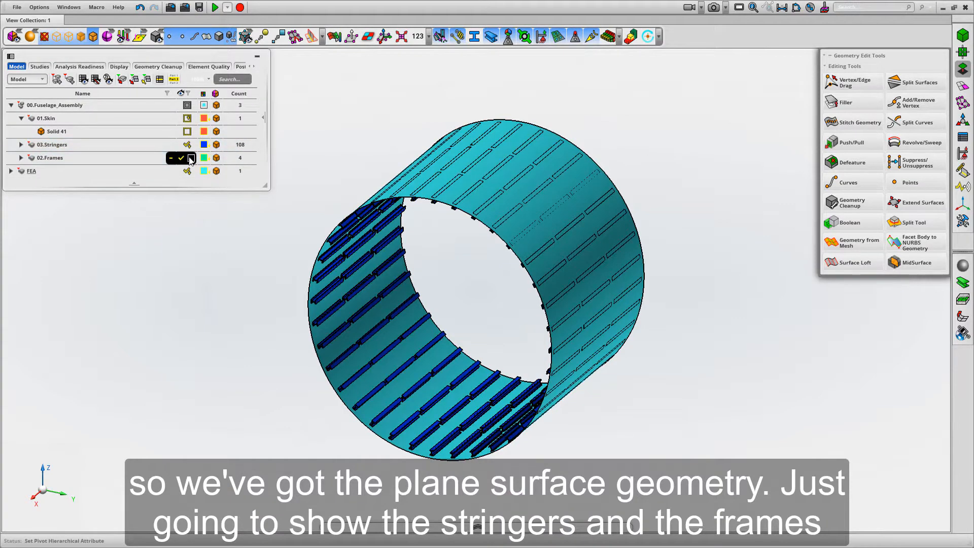
pyautogui.click(182, 160)
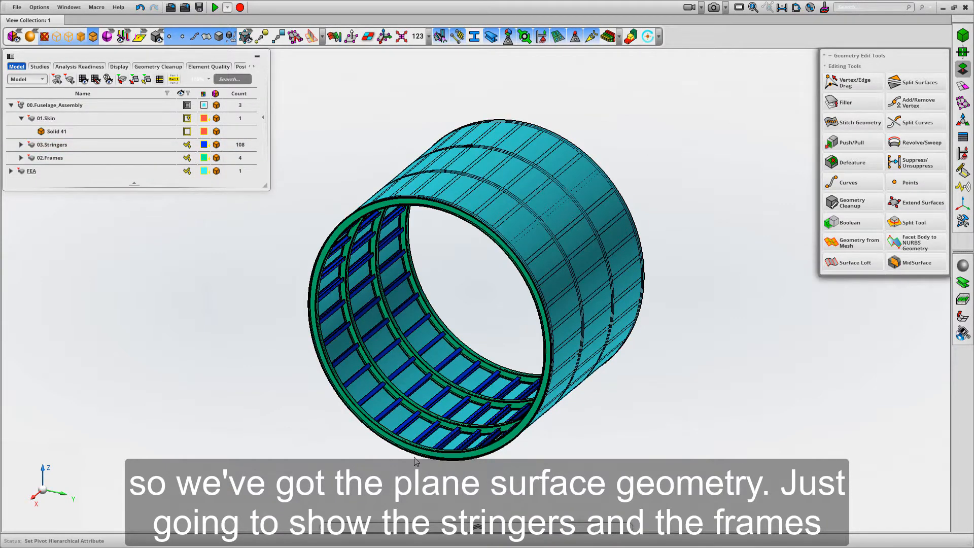
pyautogui.moveTo(402, 333); pyautogui.dragTo(405, 329, button='right')
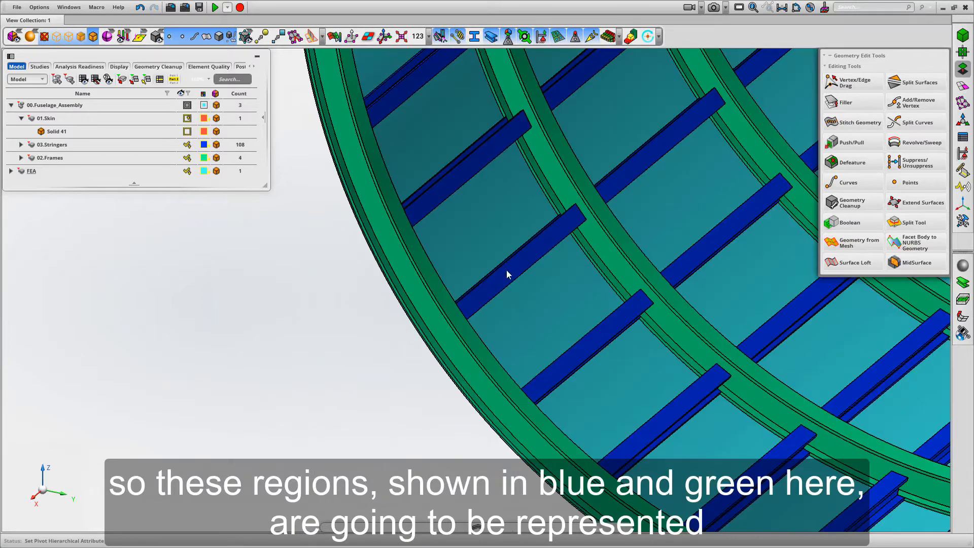
pyautogui.moveTo(531, 230); pyautogui.dragTo(564, 281, button='middle')
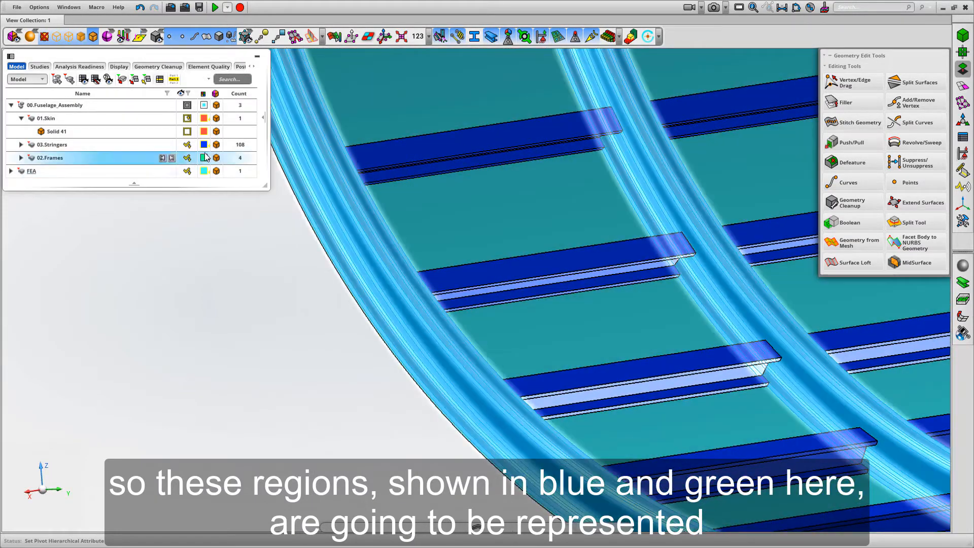
# - Hide the frames and split the skin mid-surface with a plane centred on the end of one stringer
pyautogui.click(191, 159)
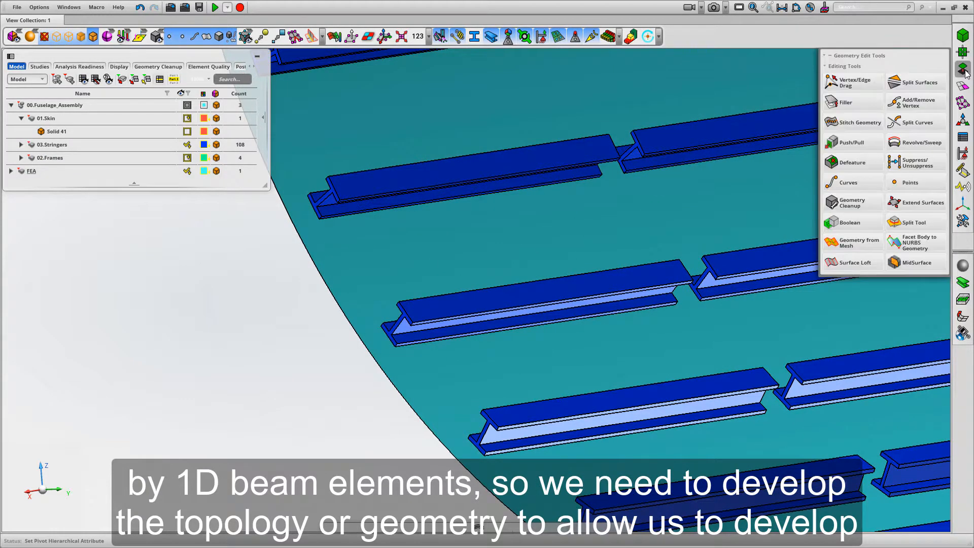
pyautogui.click(912, 224)
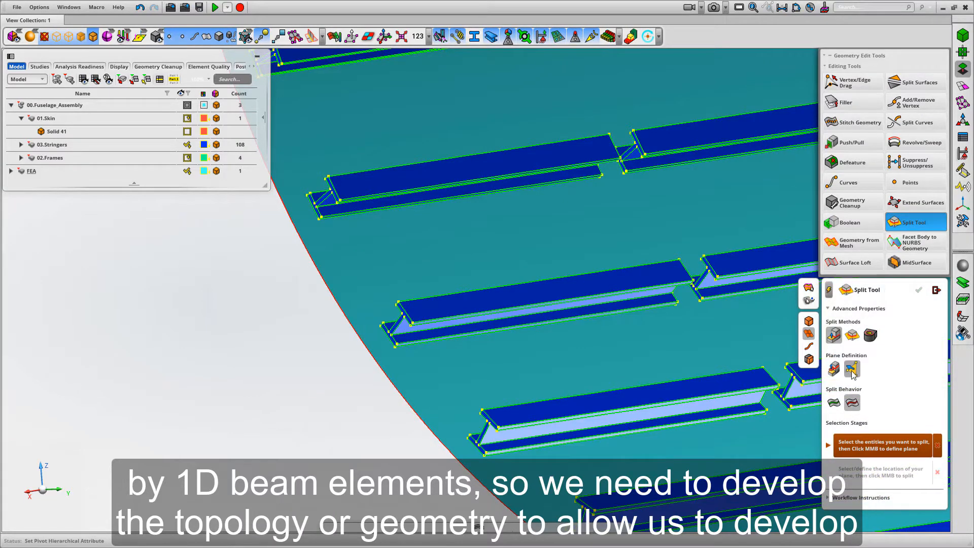
pyautogui.click(852, 404)
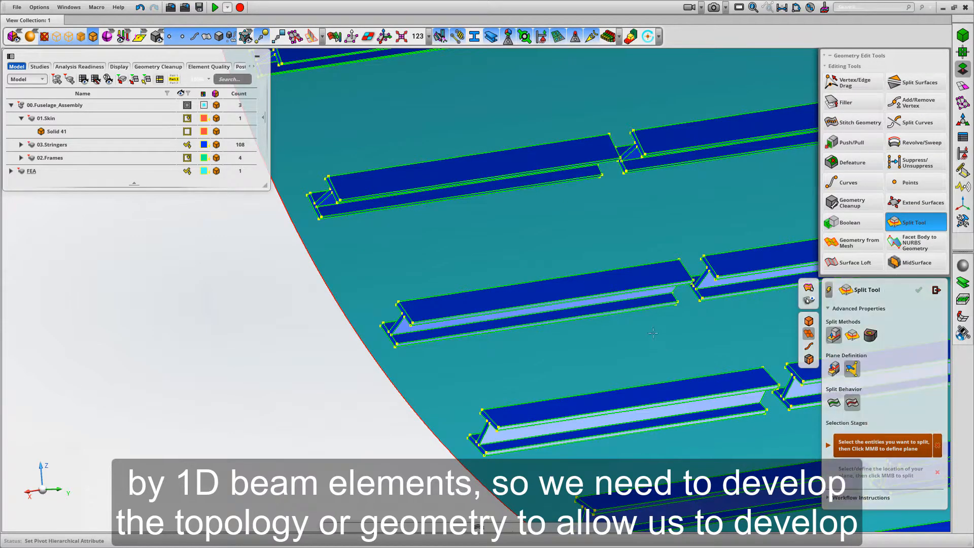
pyautogui.click(647, 408)
pyautogui.middleClick(286, 367)
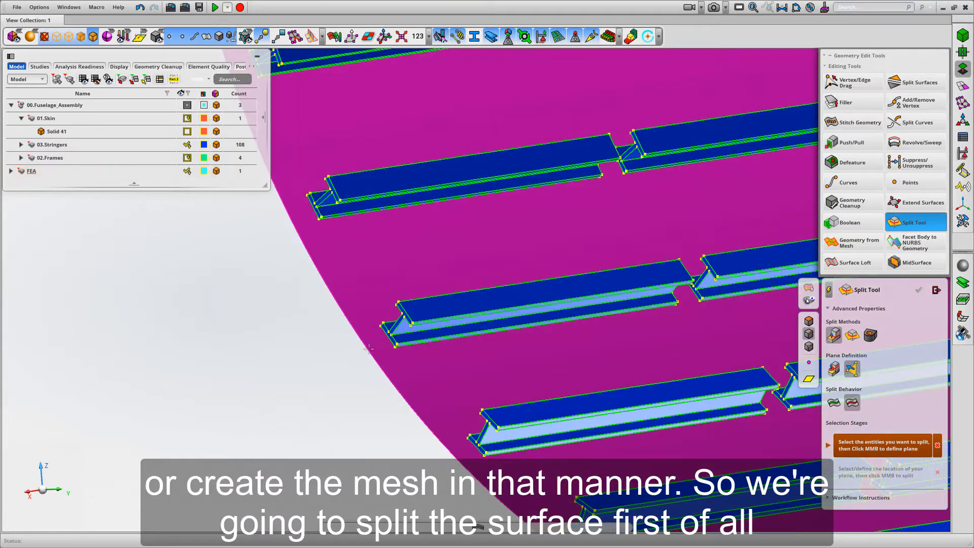
pyautogui.scroll(4, 345, 309)
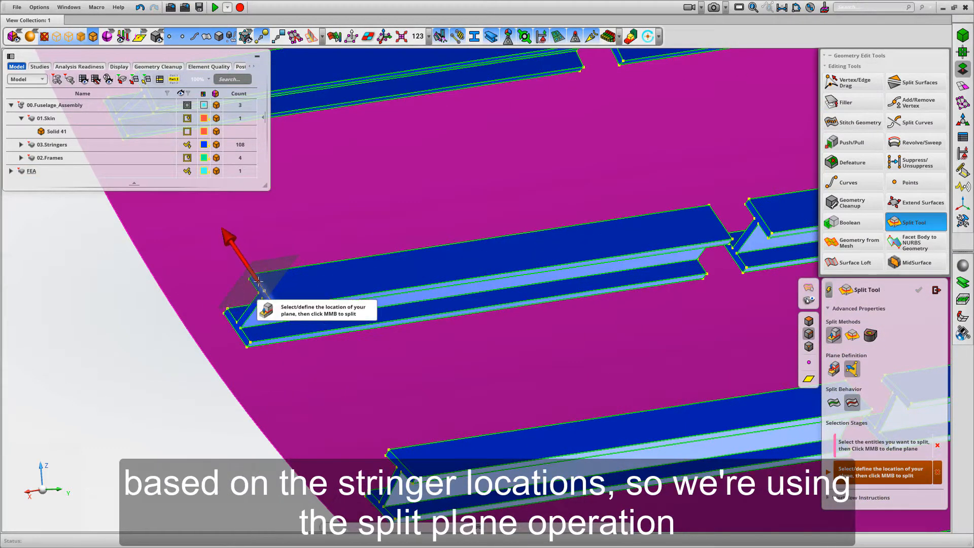
pyautogui.click(259, 289)
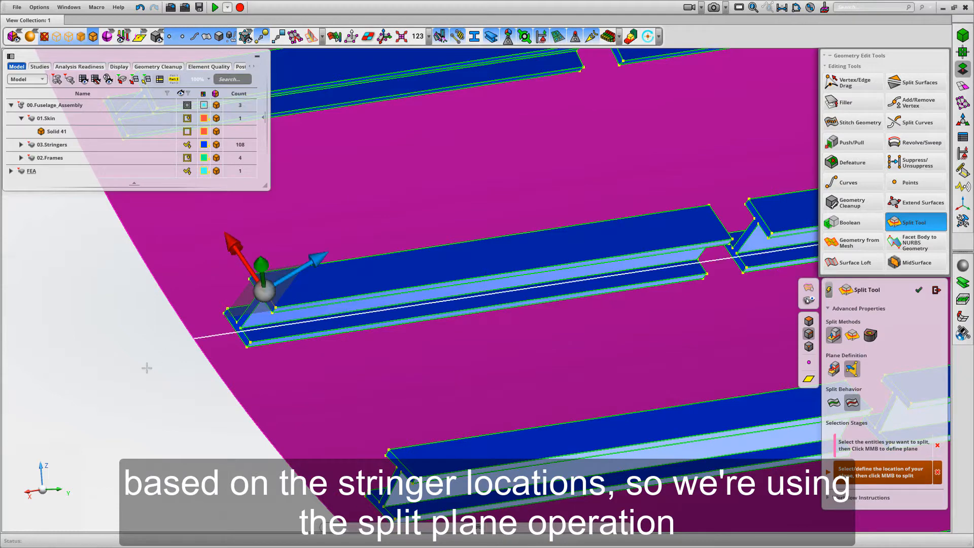
pyautogui.middleClick(145, 366)
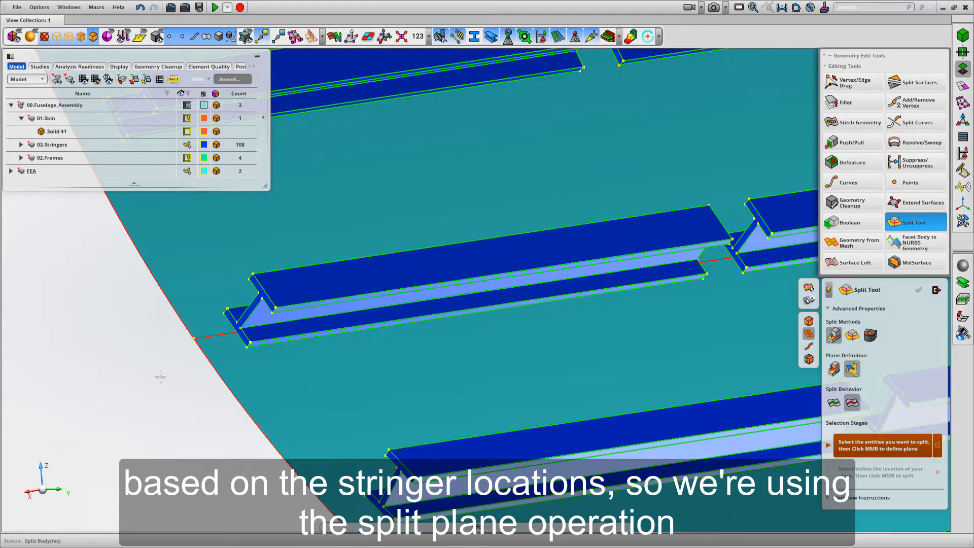
# - Split the skin surface again with a plane centred on the end of the adjacent stringer below
pyautogui.moveTo(161, 378); pyautogui.dragTo(144, 273, button='middle')
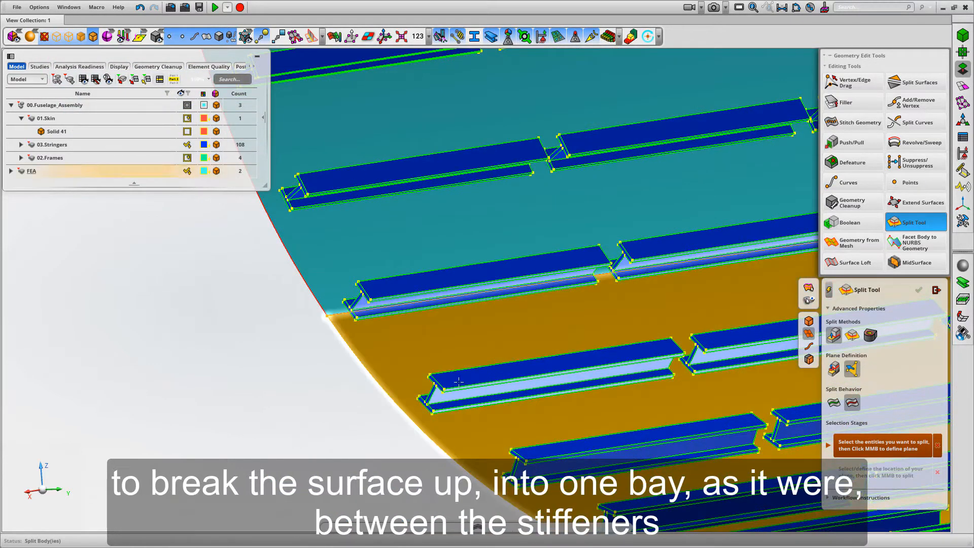
pyautogui.click(474, 419)
pyautogui.middleClick(377, 446)
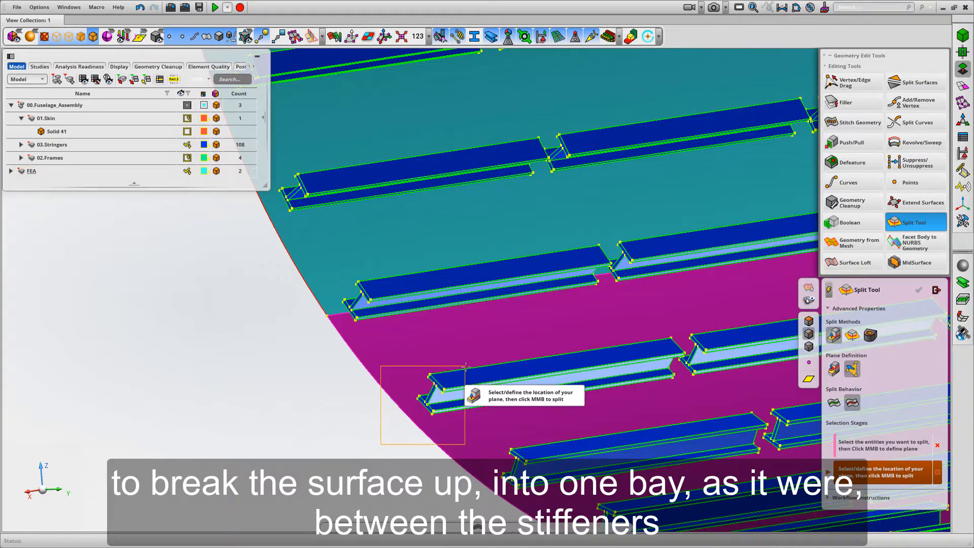
pyautogui.scroll(5, 435, 390)
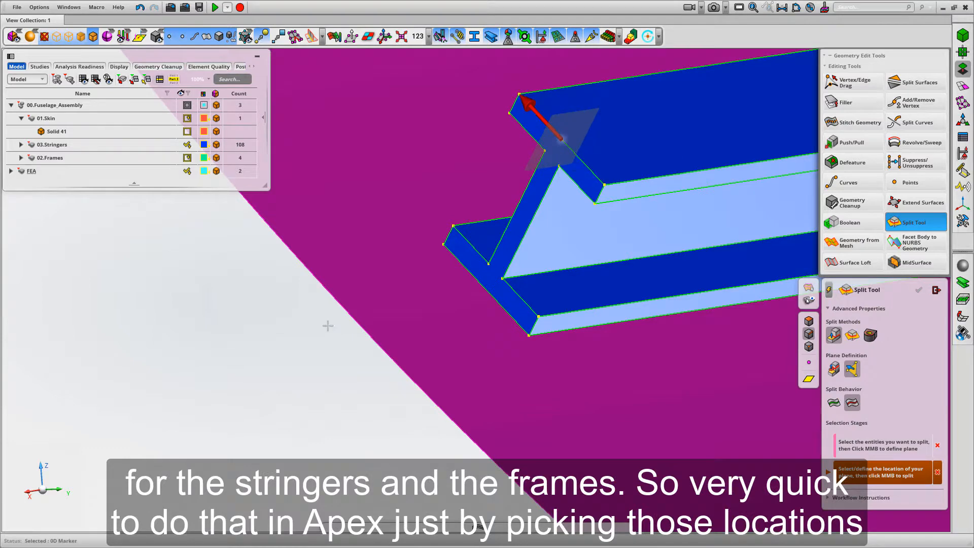
pyautogui.click(562, 140)
pyautogui.middleClick(290, 356)
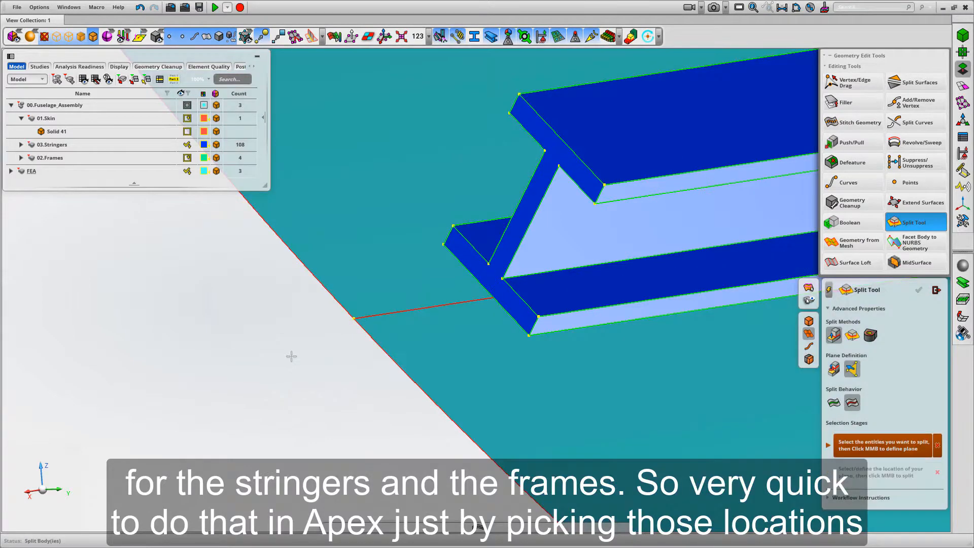
pyautogui.press('f')
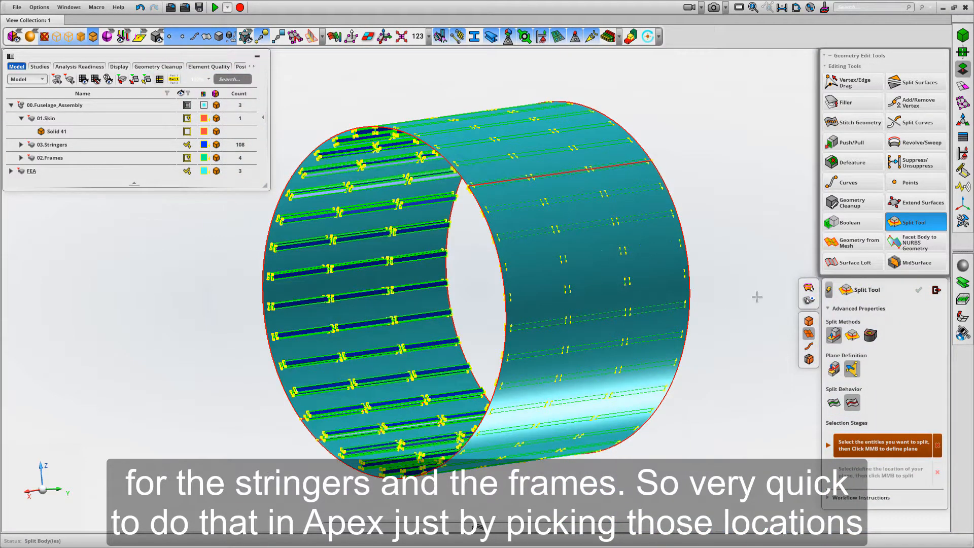
pyautogui.press('Escape')
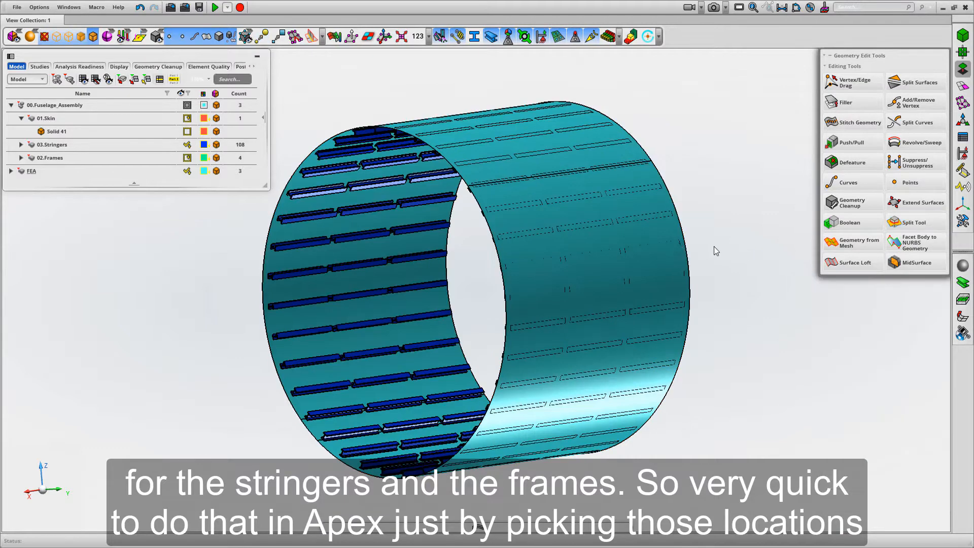
# - Delete the two large skin surfaces, keeping only the narrow strip between the two adjacent stringers
pyautogui.click(668, 242)
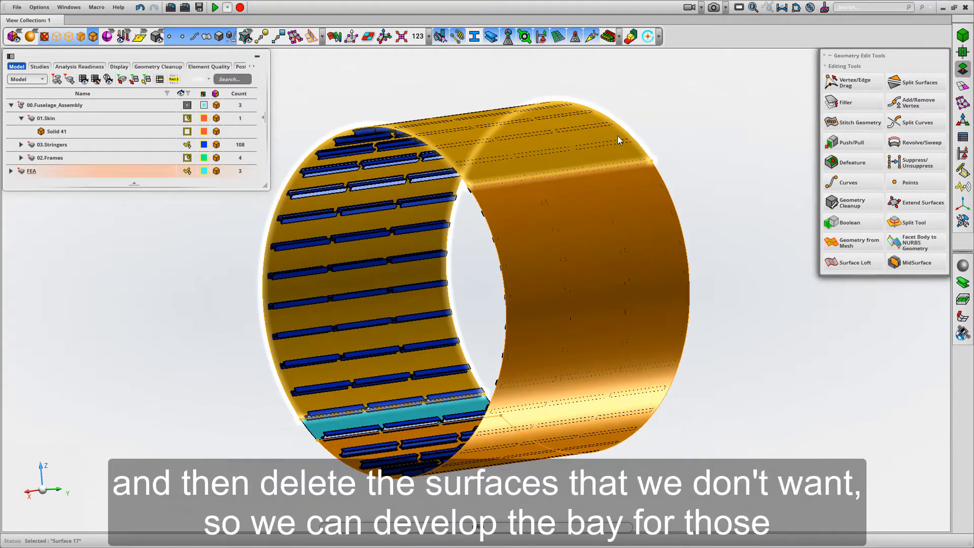
pyautogui.keyDown('ctrl'); pyautogui.click(619, 139); pyautogui.keyUp('ctrl')
pyautogui.press('Delete')
# - Hide the stringers and display the frames around the remaining skin strip
pyautogui.moveTo(661, 199); pyautogui.dragTo(685, 168, button='middle')
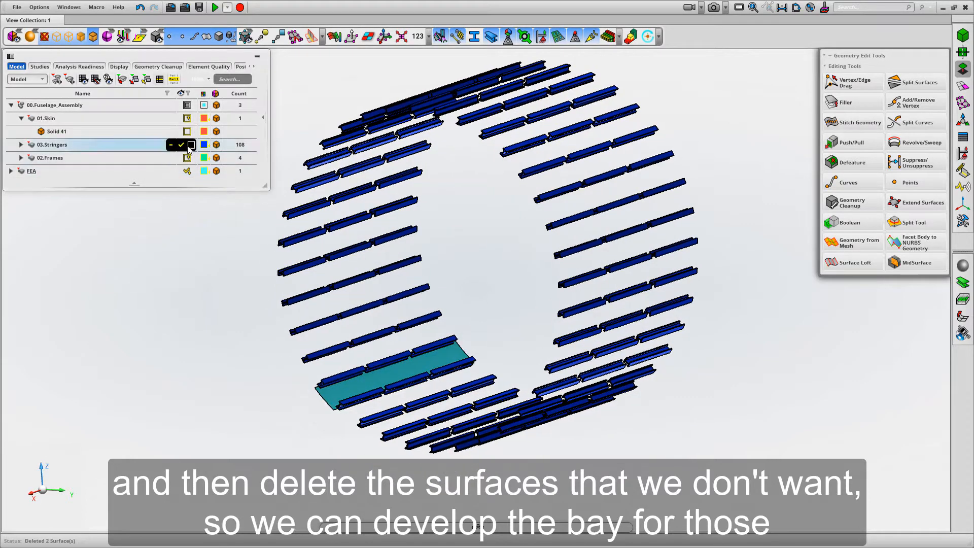
pyautogui.click(191, 145)
pyautogui.click(182, 158)
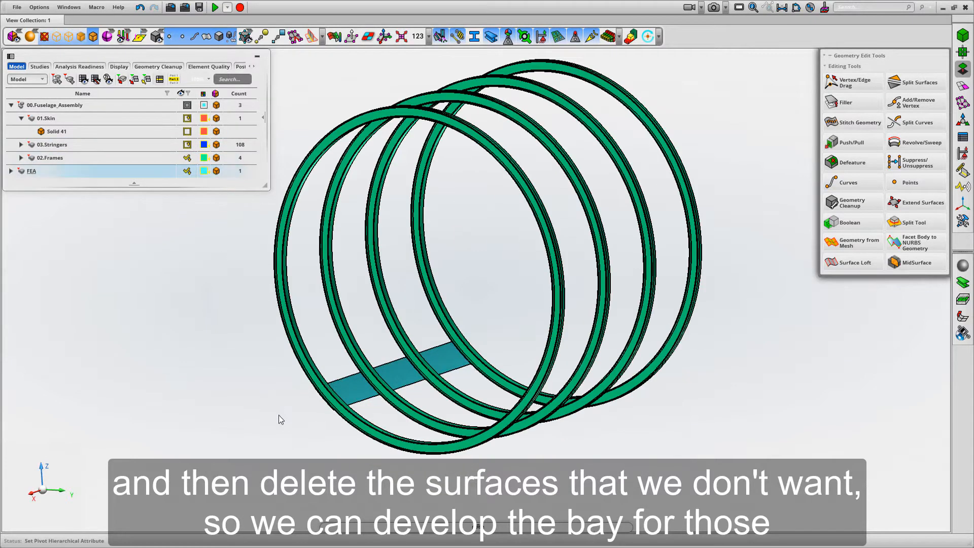
pyautogui.moveTo(400, 375); pyautogui.dragTo(415, 352, button='right')
pyautogui.moveTo(509, 349); pyautogui.dragTo(567, 289, button='middle')
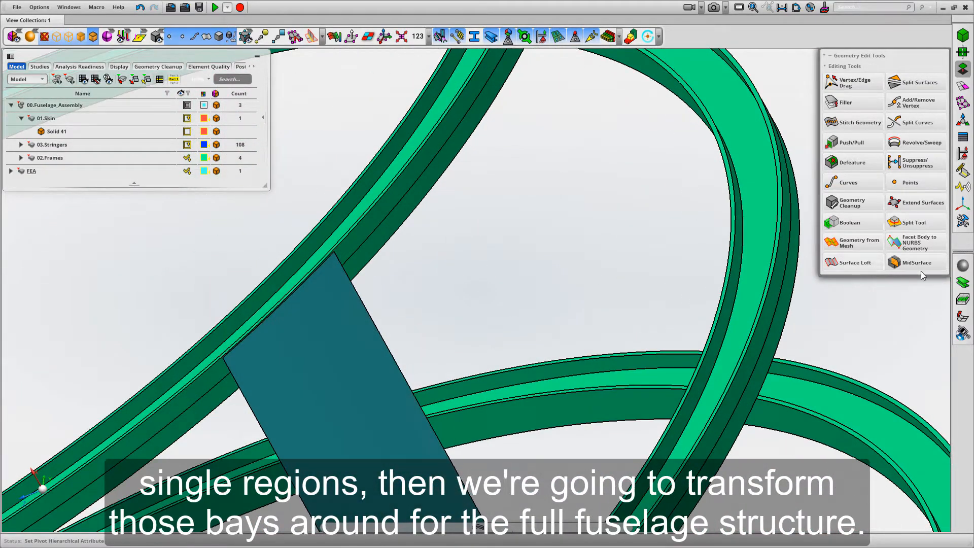
# - Split the remaining skin strip with a plane defined by three points on the mid-edge of the first frame
pyautogui.moveTo(924, 266)
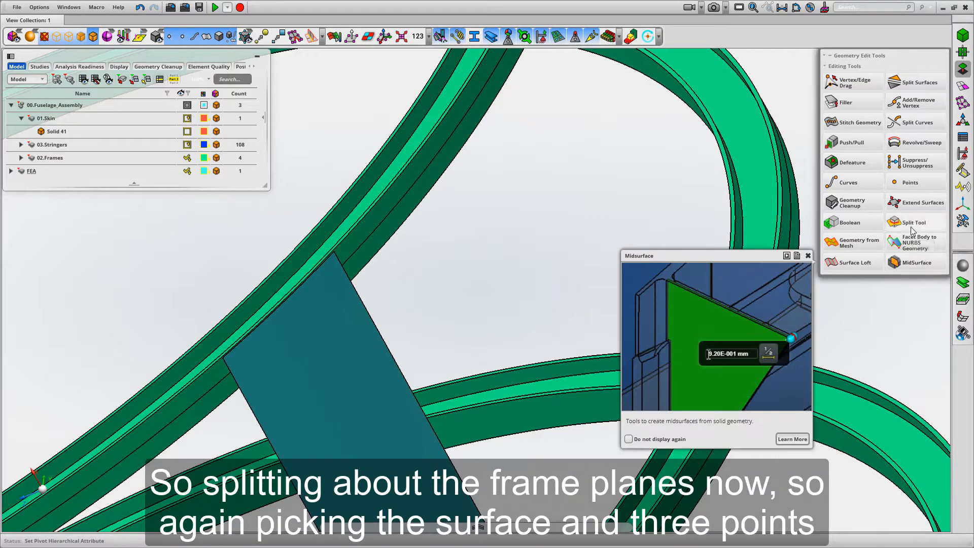
pyautogui.click(912, 224)
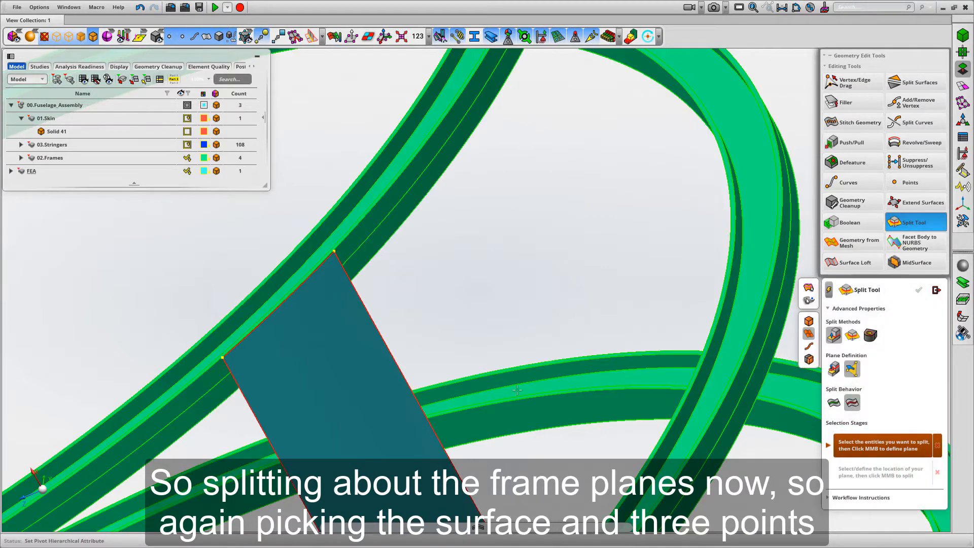
pyautogui.click(348, 374)
pyautogui.middleClick(477, 270)
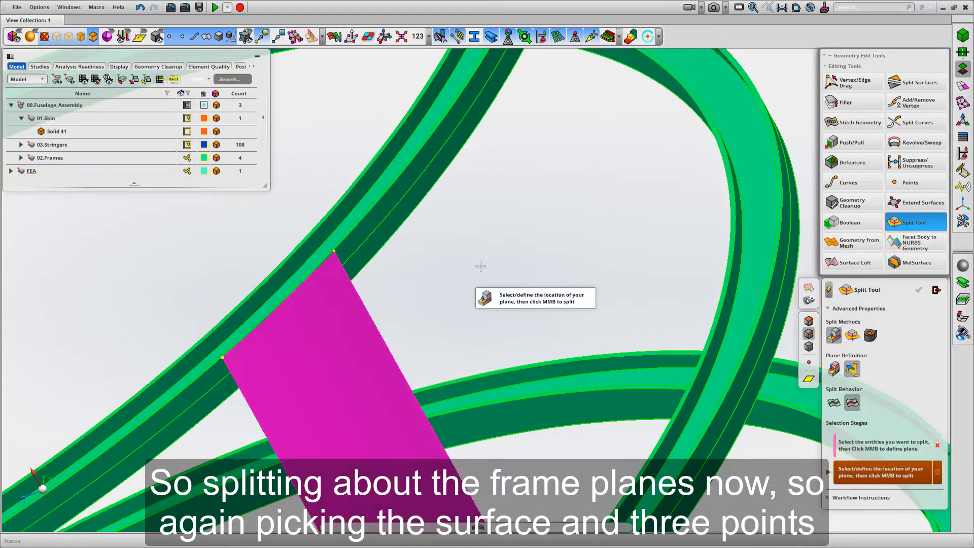
pyautogui.moveTo(492, 248); pyautogui.dragTo(492, 333, button='middle')
pyautogui.scroll(3, 492, 355)
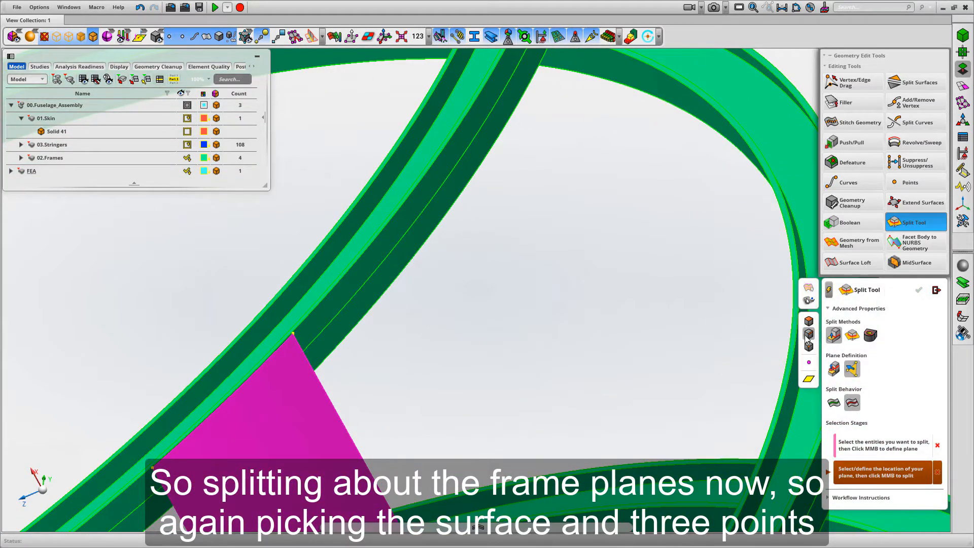
pyautogui.click(315, 338)
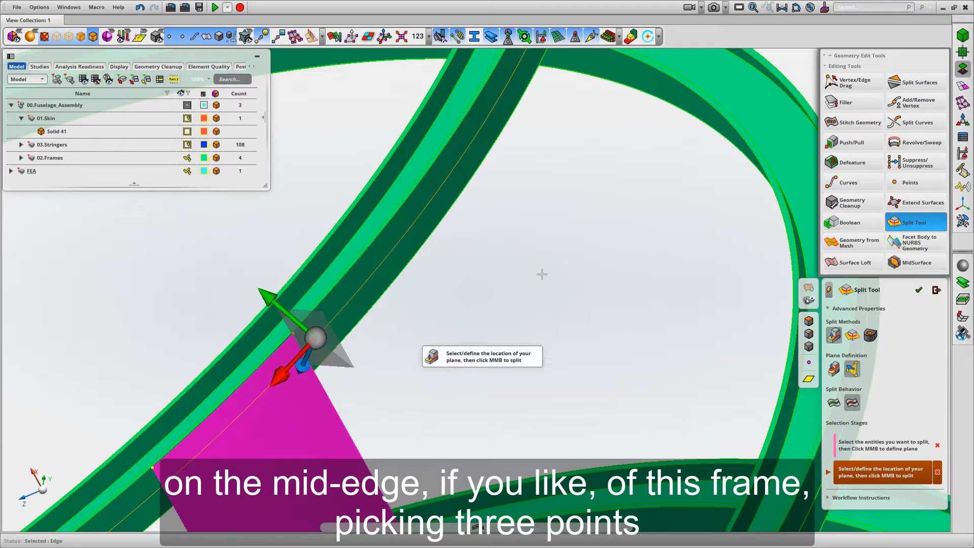
pyautogui.scroll(3, 544, 370)
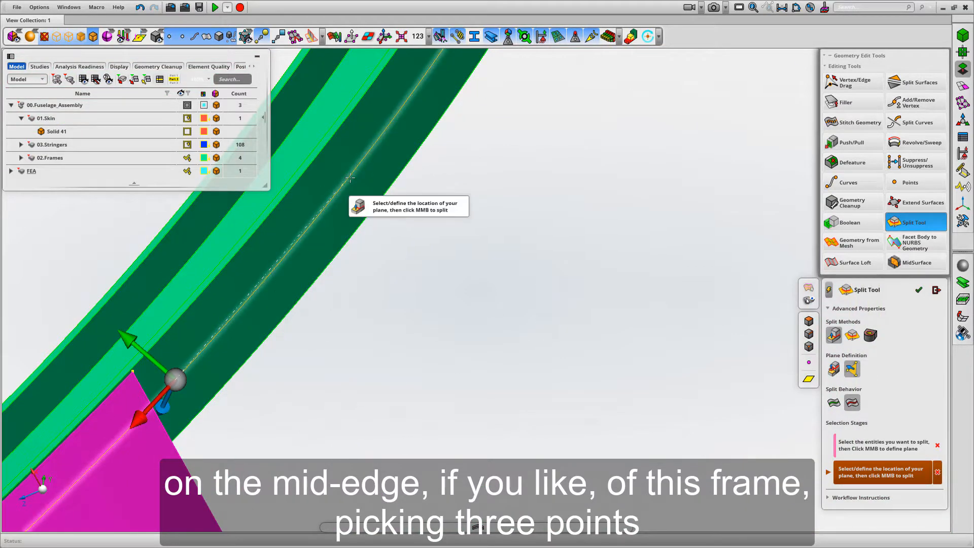
pyautogui.moveTo(533, 198); pyautogui.dragTo(522, 387, button='middle')
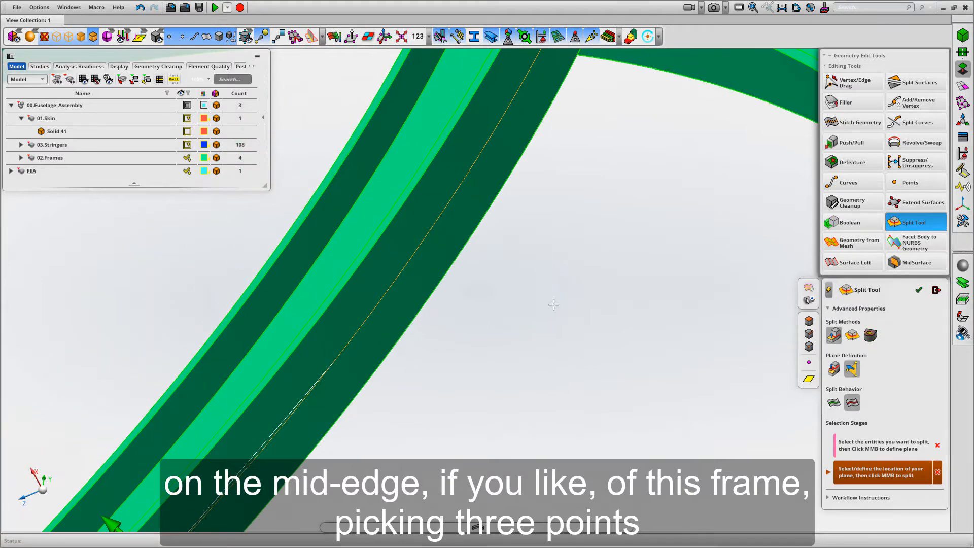
pyautogui.moveTo(553, 304); pyautogui.dragTo(285, 196, button='middle')
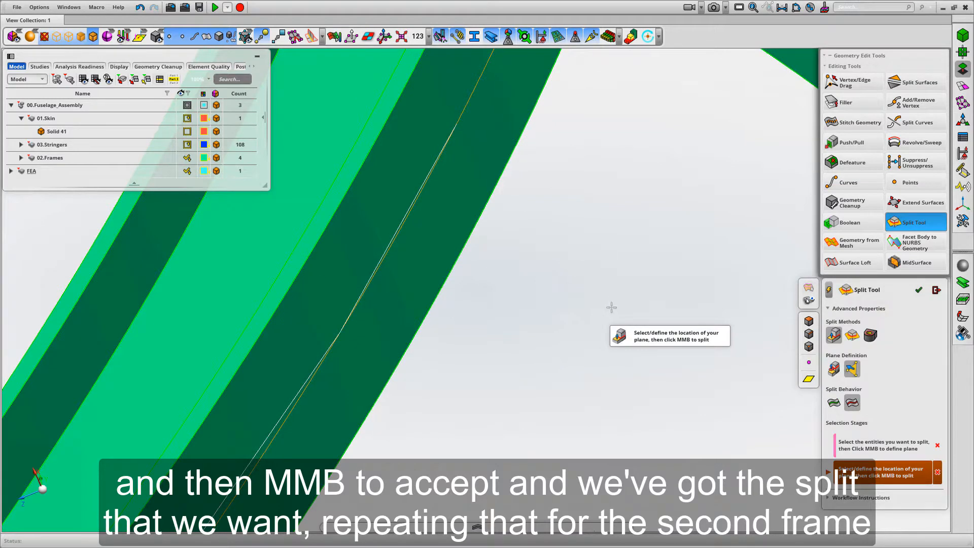
pyautogui.middleClick(599, 340)
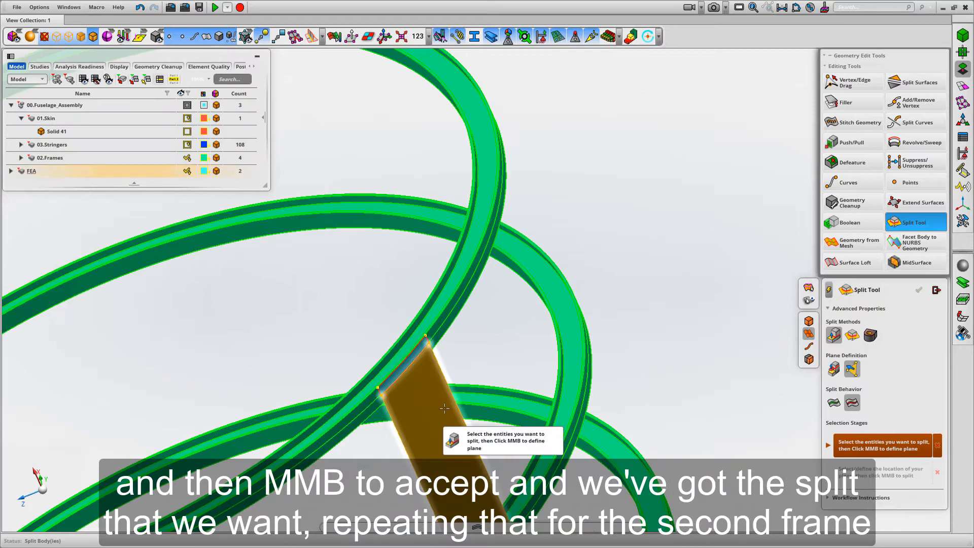
# - Split the long remaining skin surface with a plane through three points on the second frame's mid-edge
pyautogui.click(445, 408)
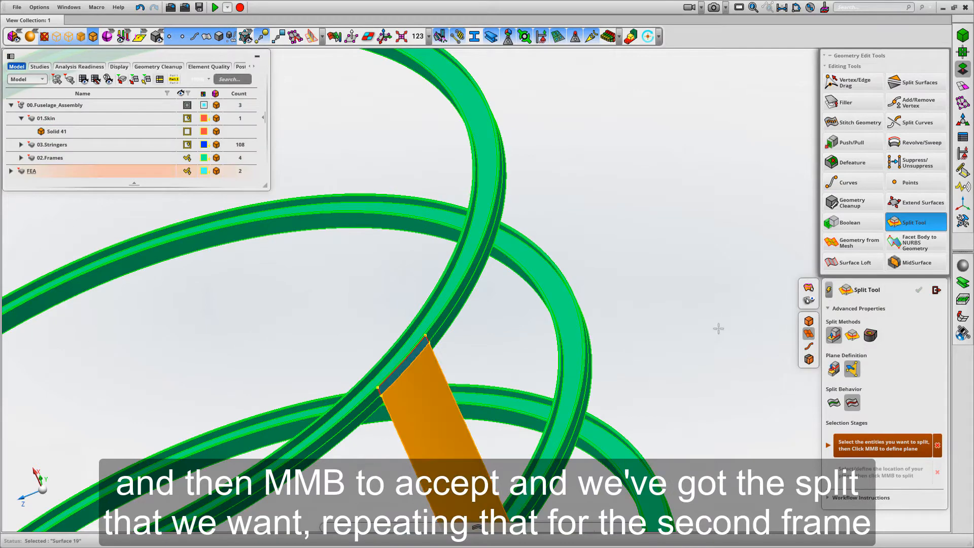
pyautogui.middleClick(690, 331)
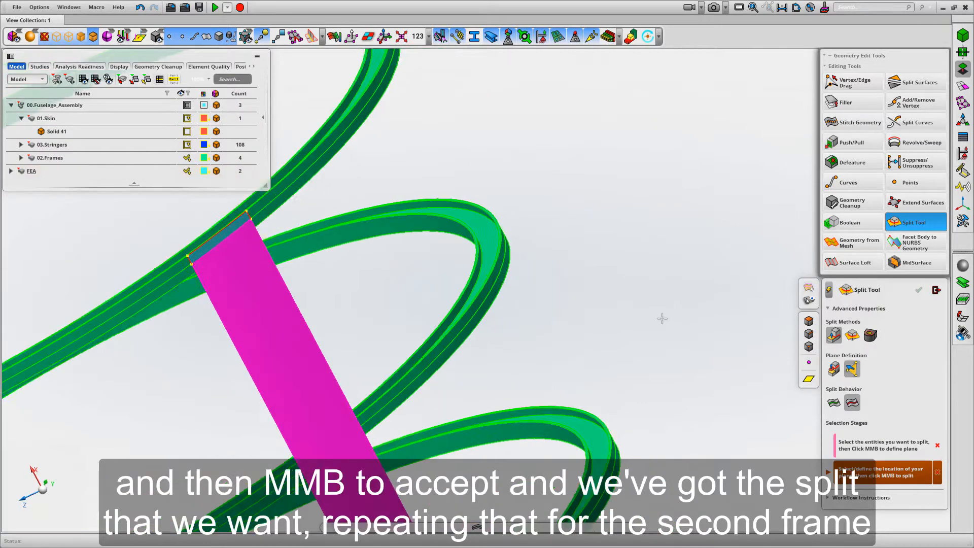
pyautogui.moveTo(662, 319); pyautogui.dragTo(668, 315, button='middle')
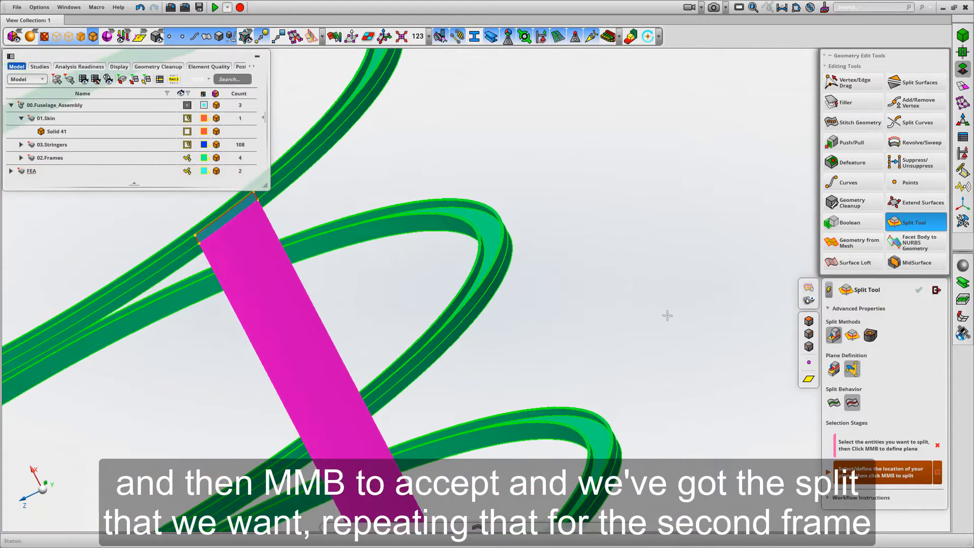
pyautogui.scroll(5, 512, 329)
pyautogui.click(440, 197)
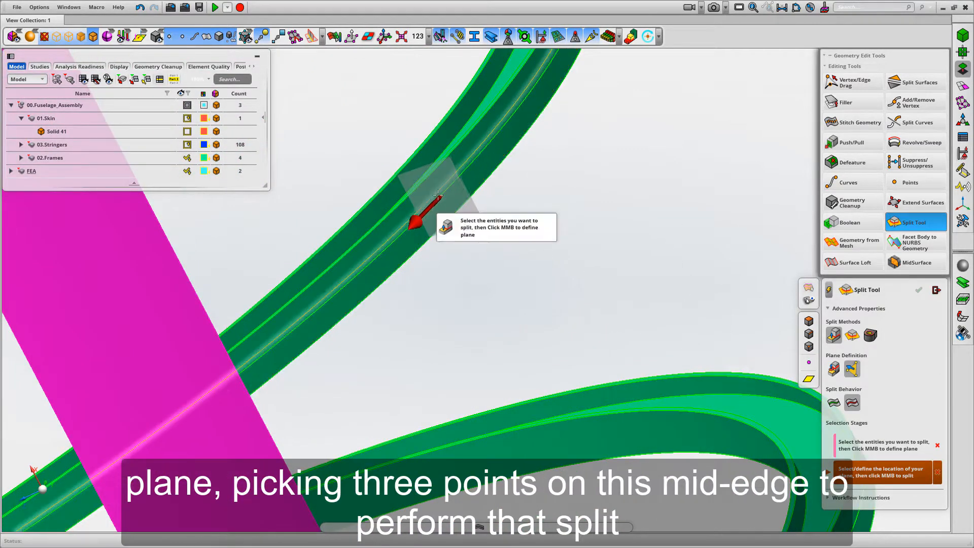
pyautogui.click(440, 197)
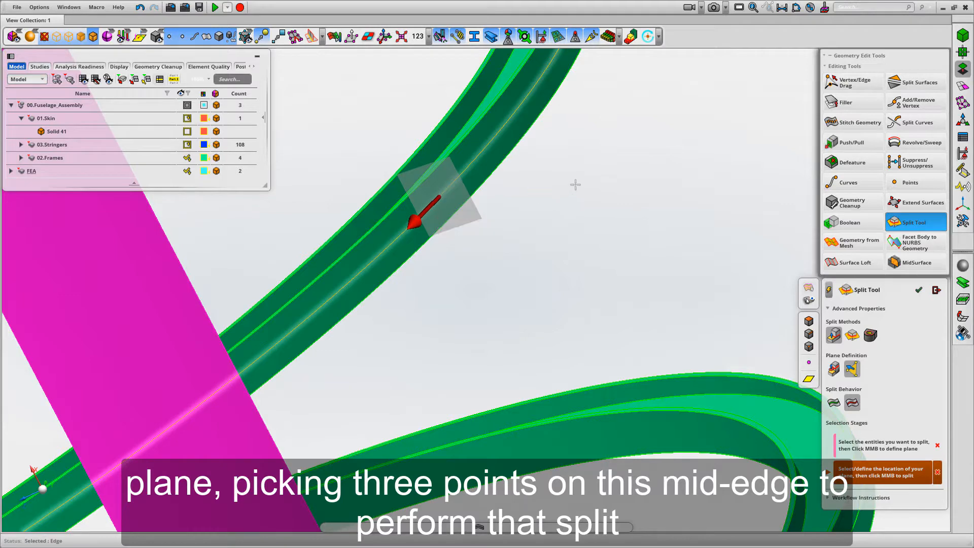
pyautogui.click(314, 311)
pyautogui.moveTo(500, 272); pyautogui.dragTo(453, 367, button='middle')
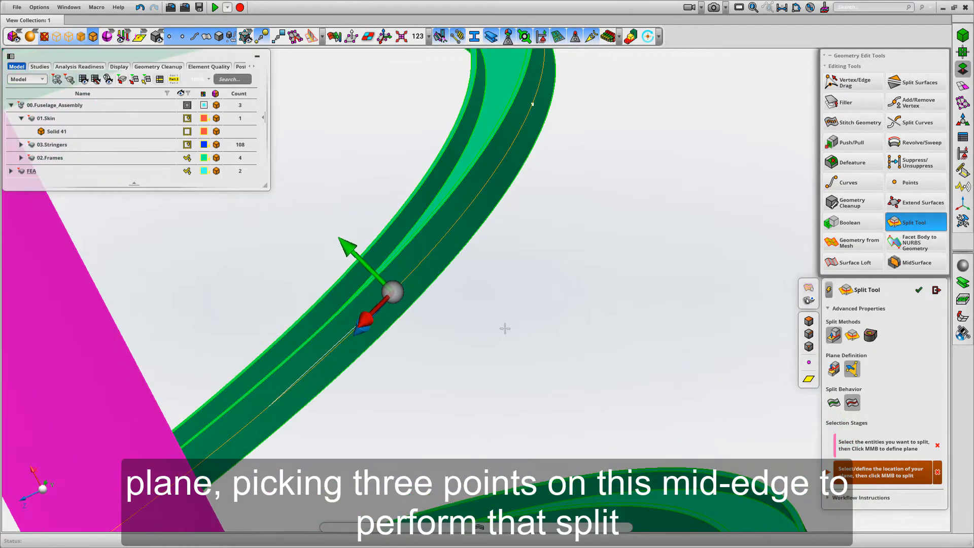
pyautogui.moveTo(505, 328); pyautogui.dragTo(506, 329, button='middle')
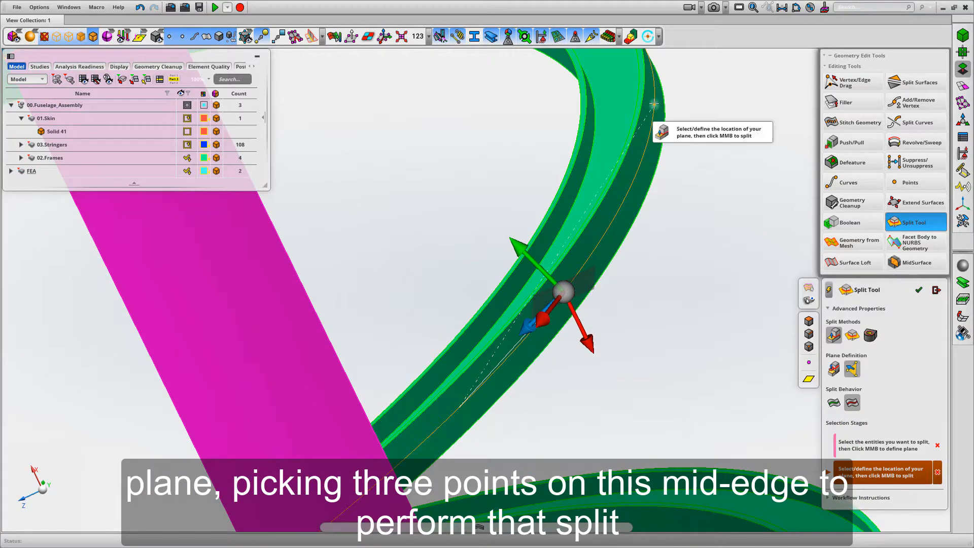
pyautogui.click(655, 105)
pyautogui.middleClick(727, 233)
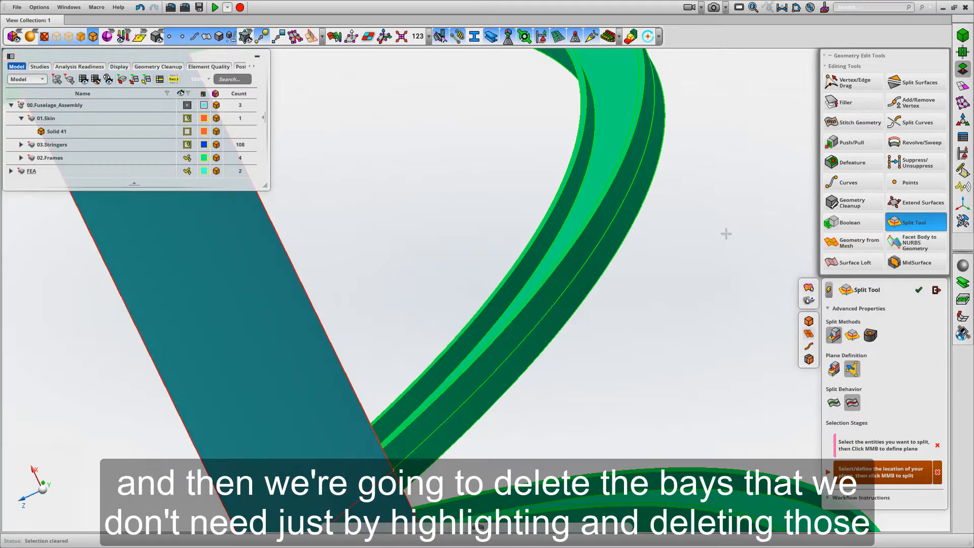
pyautogui.press('Escape')
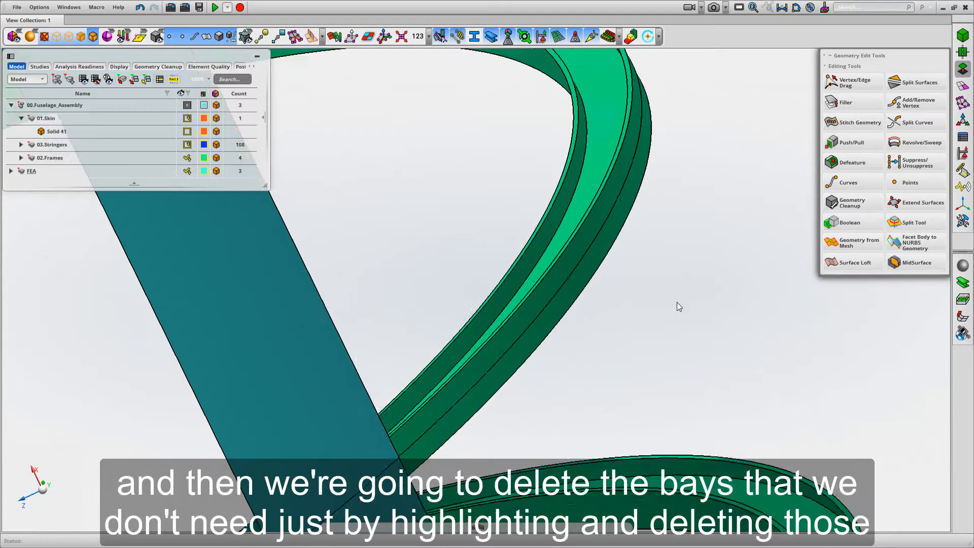
# - Isolate the FEA assembly and delete the two surplus skin surfaces, keeping only the single bay between the first two frames
pyautogui.scroll(-8, 639, 119)
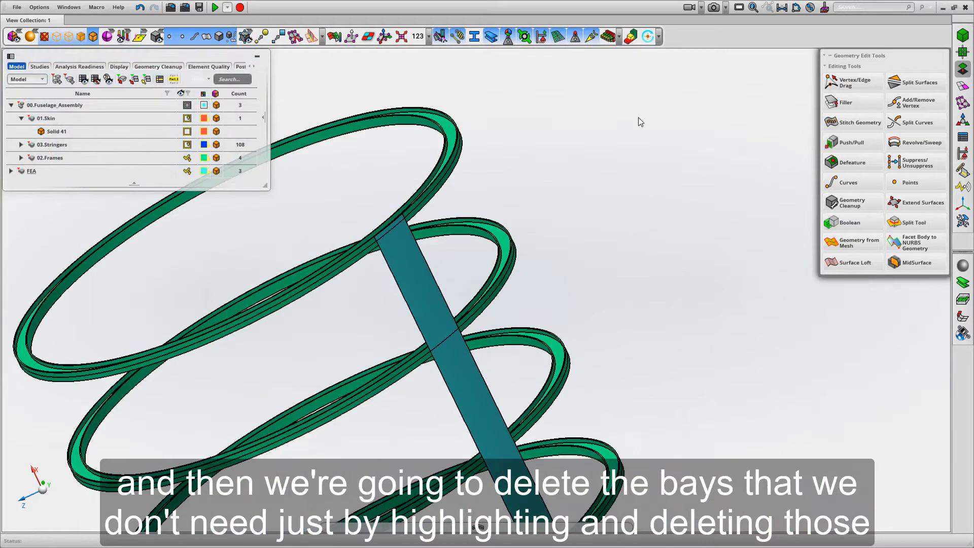
pyautogui.rightClick(32, 172)
pyautogui.click(59, 258)
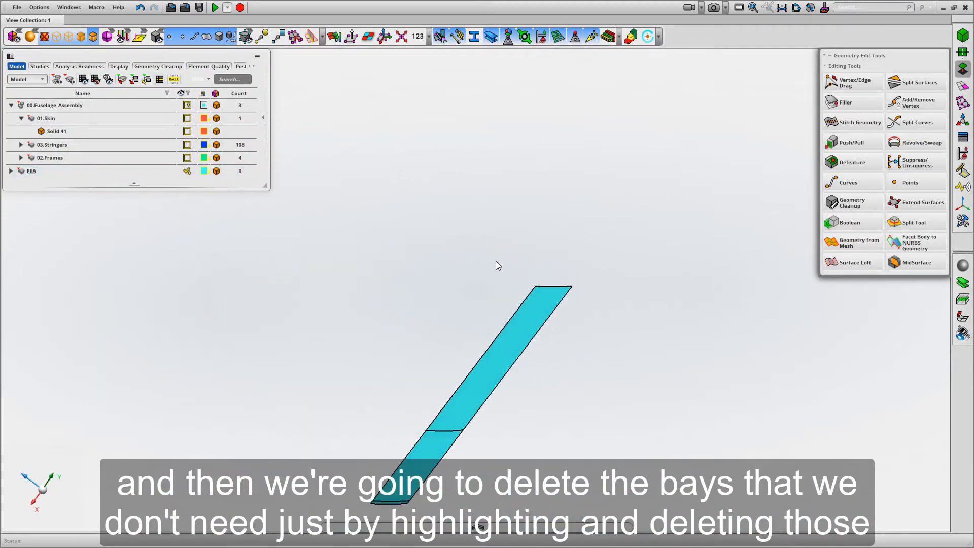
pyautogui.click(512, 325)
pyautogui.press('Delete')
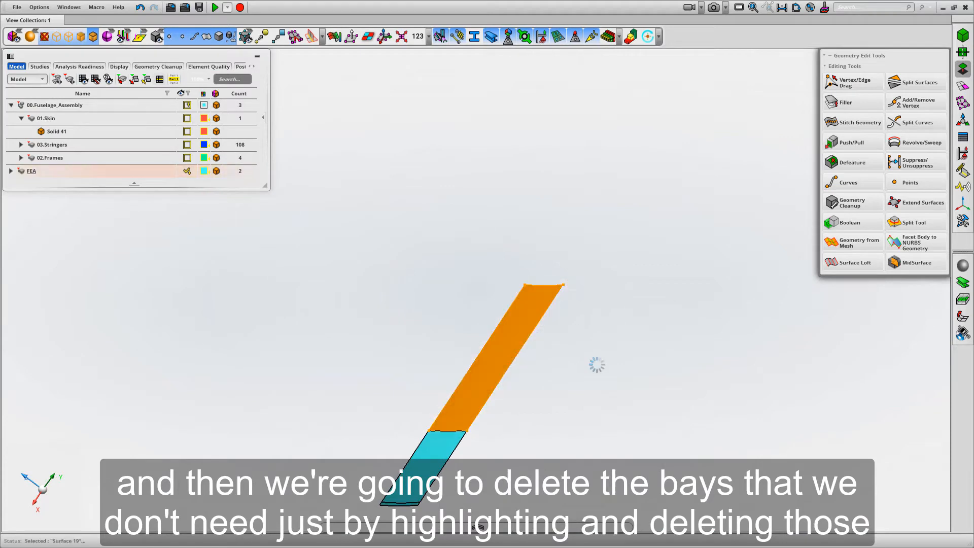
pyautogui.press('Delete')
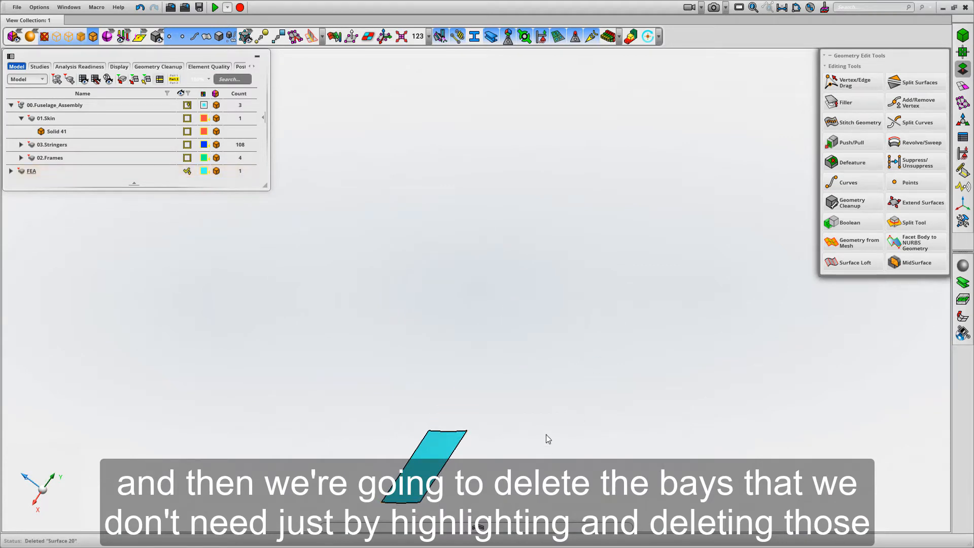
pyautogui.scroll(-4, 650, 194)
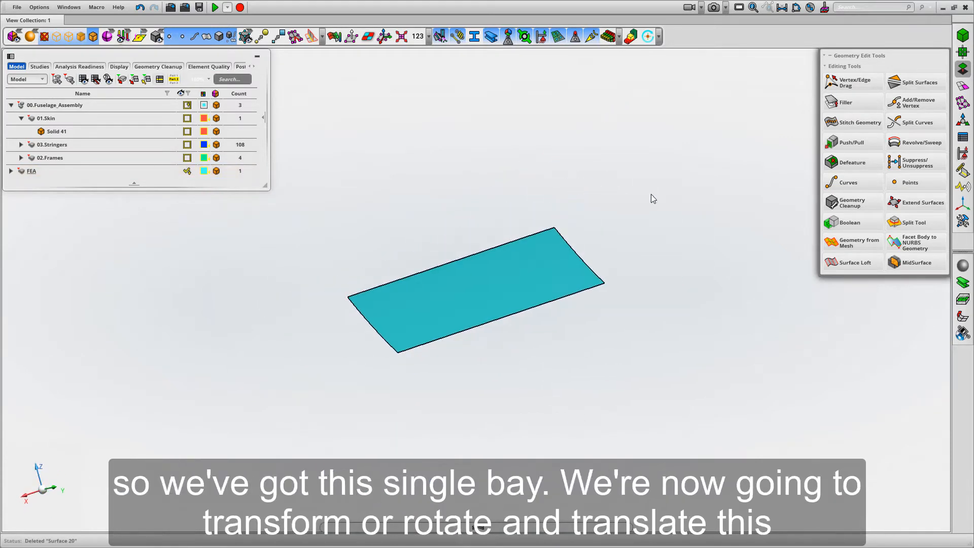
# - Start a Transform on the skin bay and move the unlocked manipulator's origin to the centre marker of the surface arc, then lock it
pyautogui.click(963, 170)
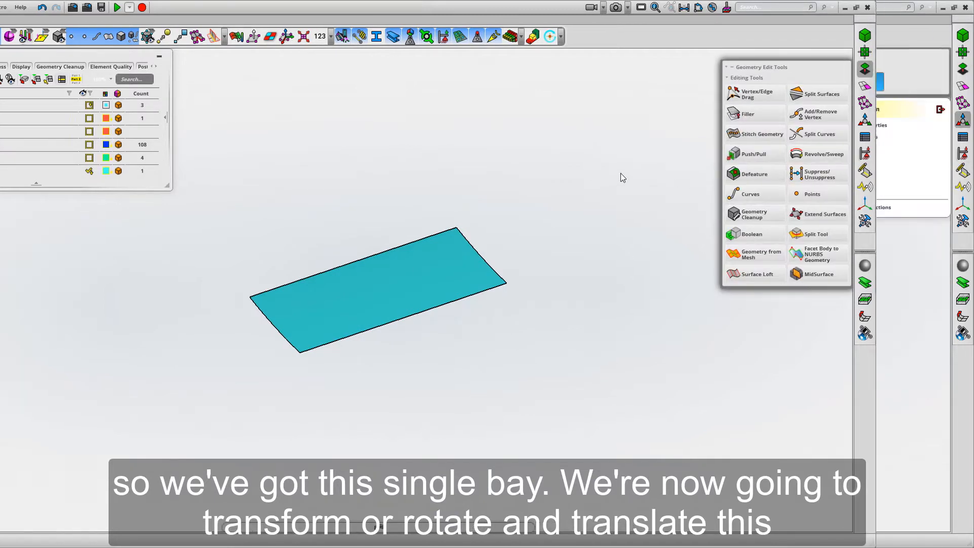
pyautogui.click(836, 151)
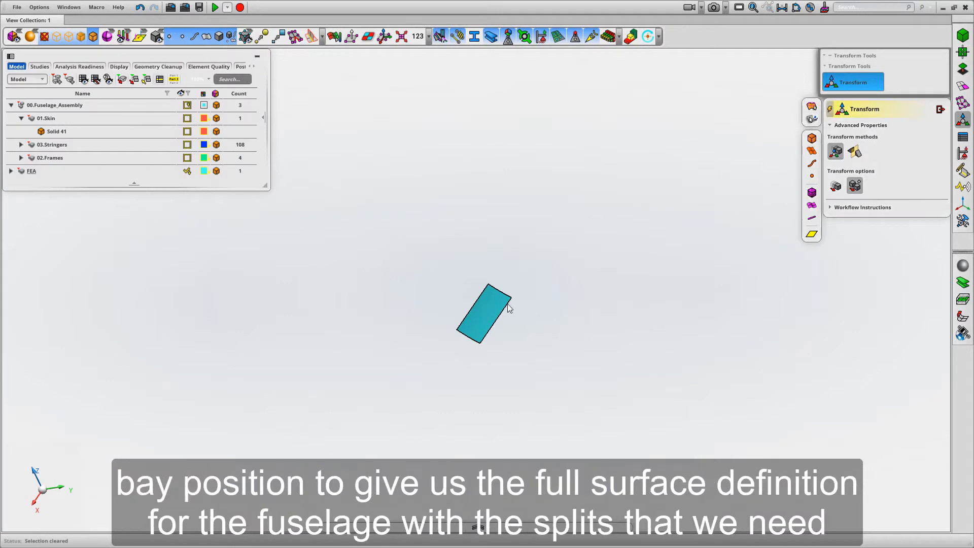
pyautogui.click(493, 322)
pyautogui.moveTo(636, 263); pyautogui.dragTo(640, 309, button='right')
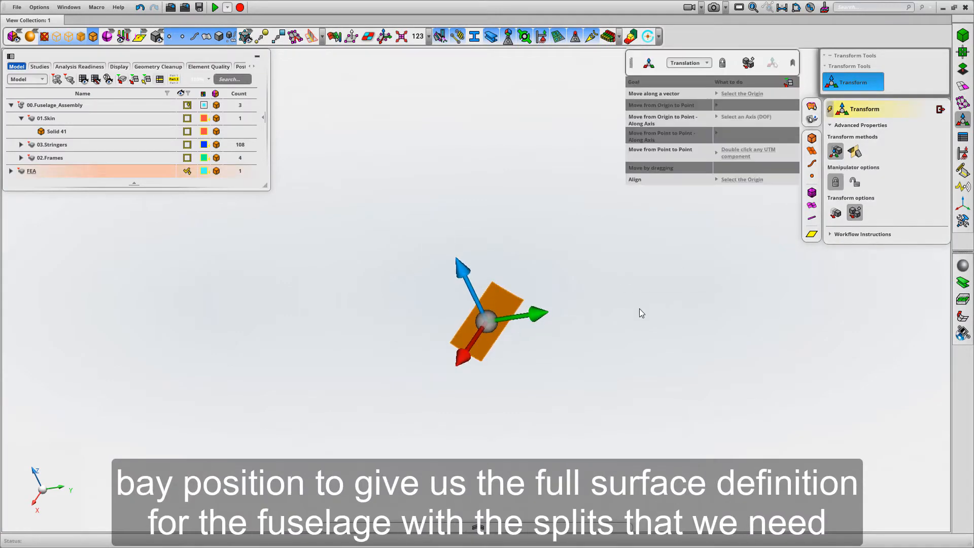
pyautogui.click(640, 309)
pyautogui.click(495, 324)
pyautogui.click(856, 182)
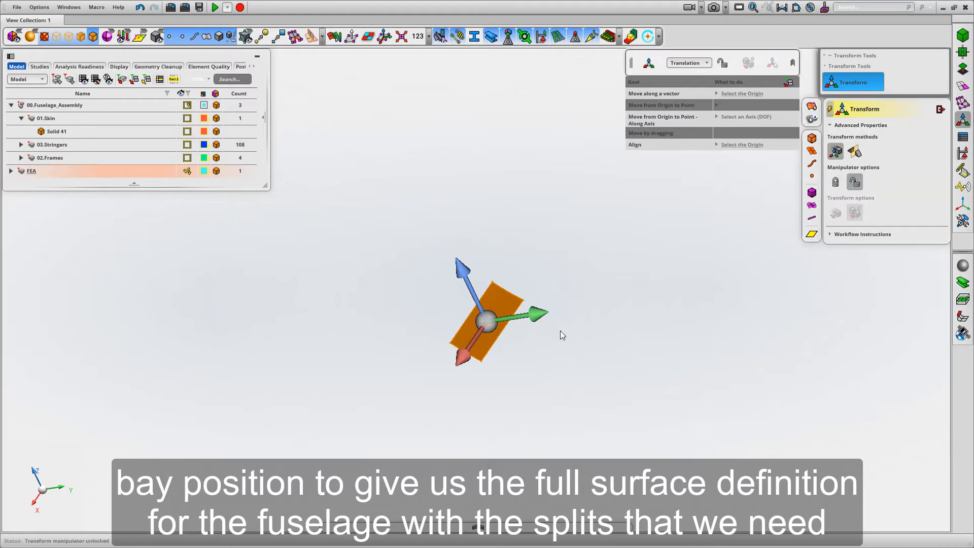
pyautogui.click(492, 327)
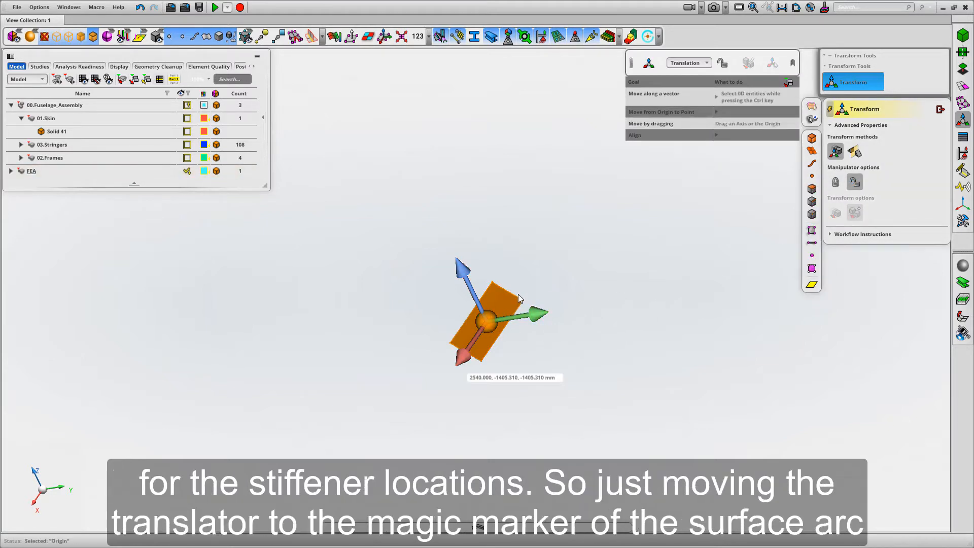
pyautogui.moveTo(516, 294); pyautogui.dragTo(567, 151)
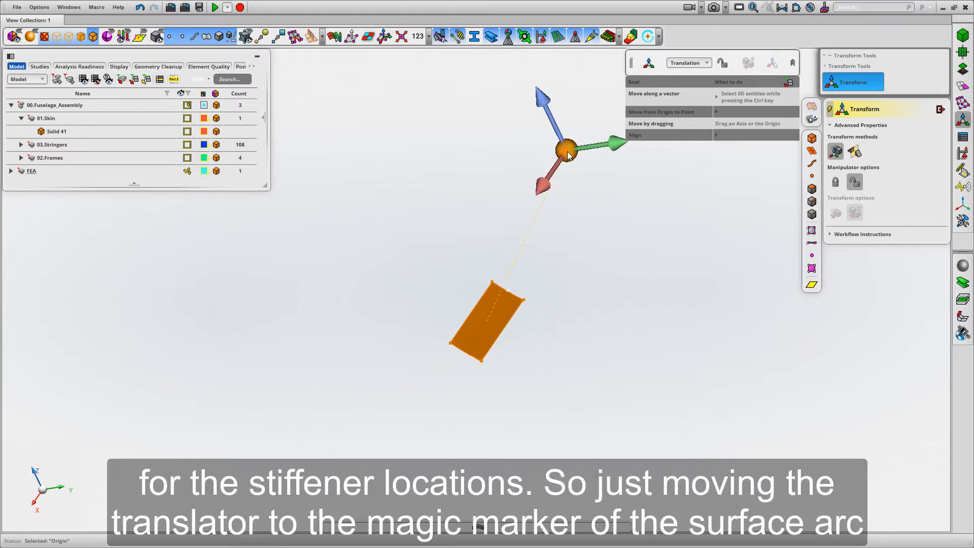
pyautogui.moveTo(615, 292); pyautogui.dragTo(566, 352, button='middle')
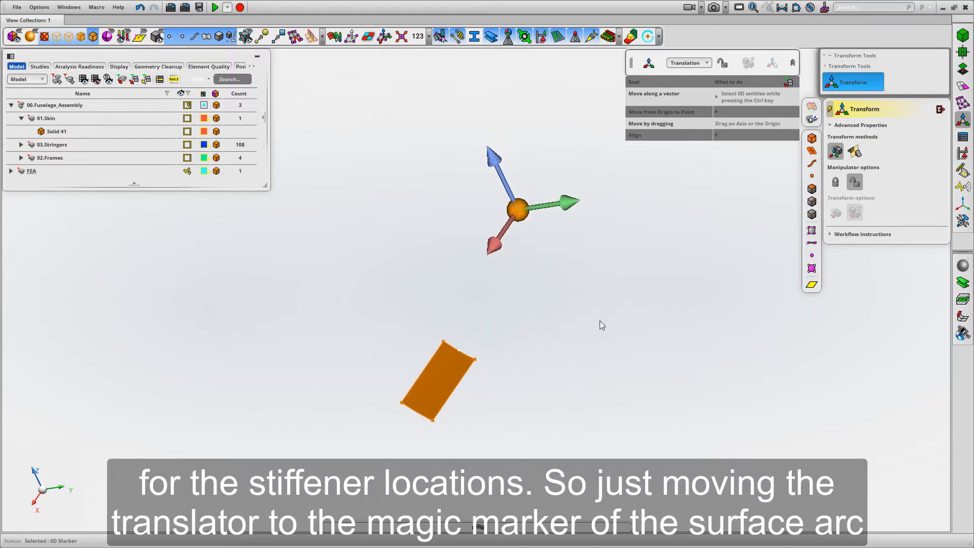
pyautogui.click(838, 181)
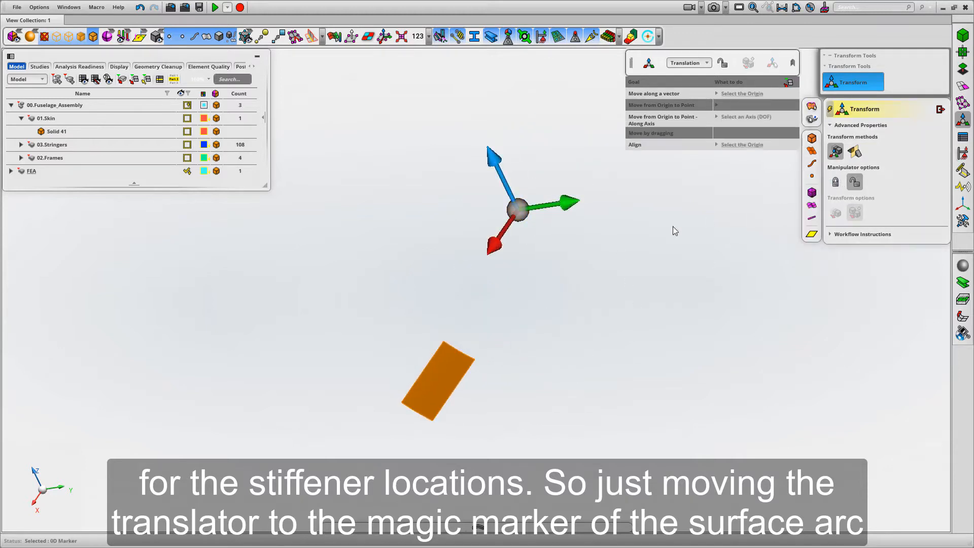
# - Rotate and copy the skin bay around the YOZ ring at 10 and 20 degrees
pyautogui.middleClick(544, 236)
pyautogui.moveTo(633, 248); pyautogui.dragTo(555, 202, button='middle')
pyautogui.click(530, 197)
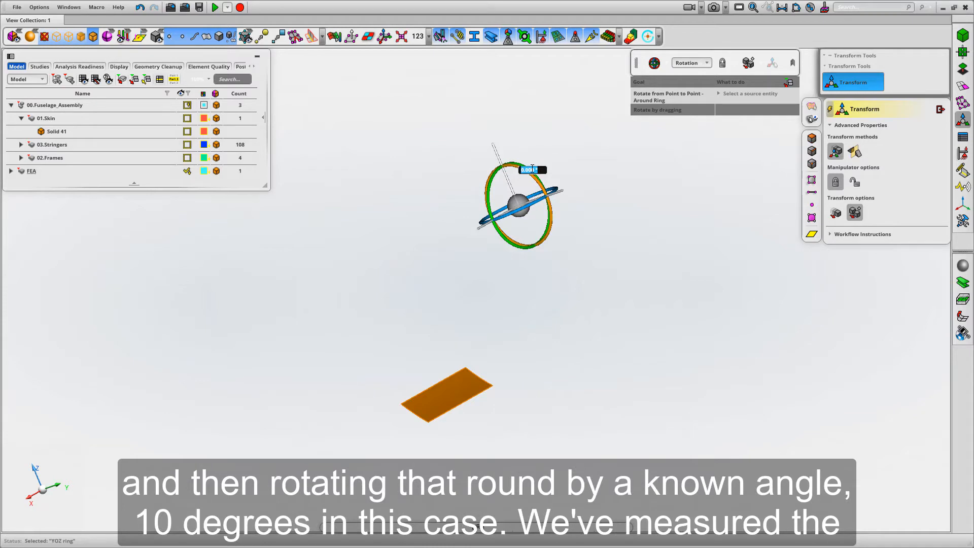
pyautogui.write('10')
pyautogui.press('Return')
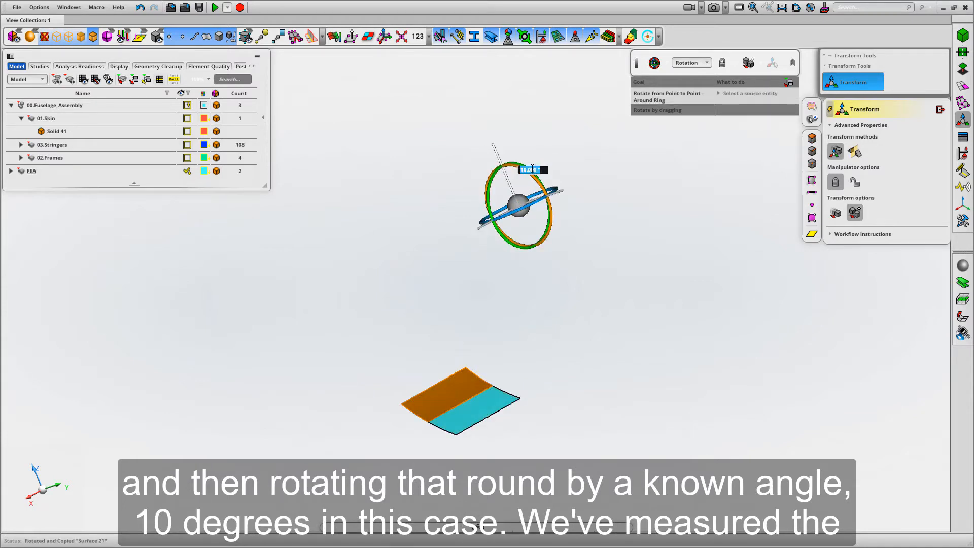
pyautogui.write('20')
pyautogui.press('Return')
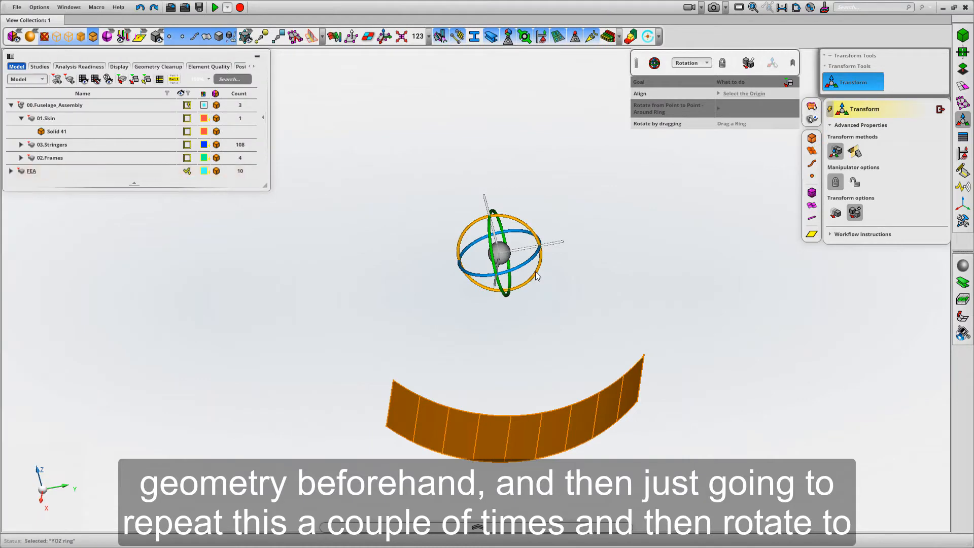
# - Rotate and copy the selected skin bays around the YOZ ring at 90, 180 and 270 degrees to complete the circumference
pyautogui.click(535, 272)
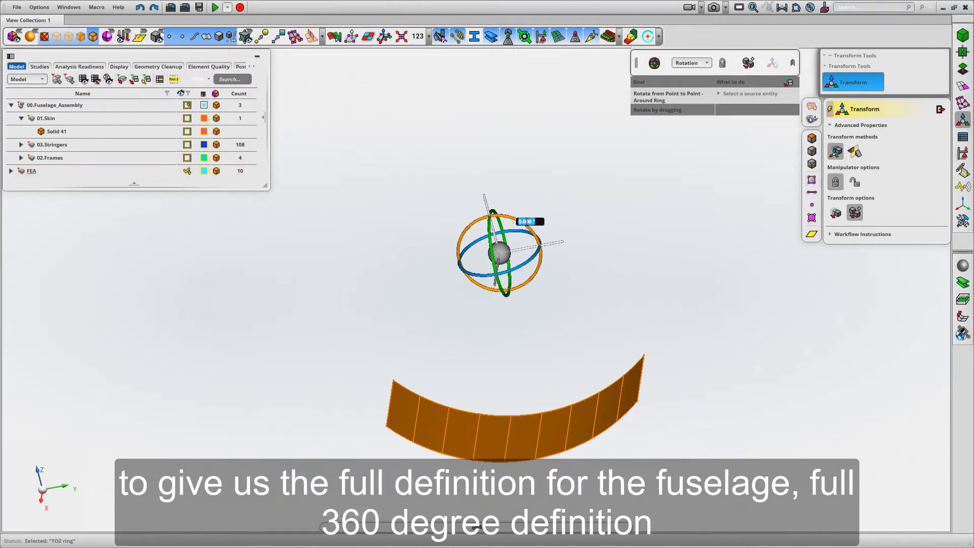
pyautogui.press('Return')
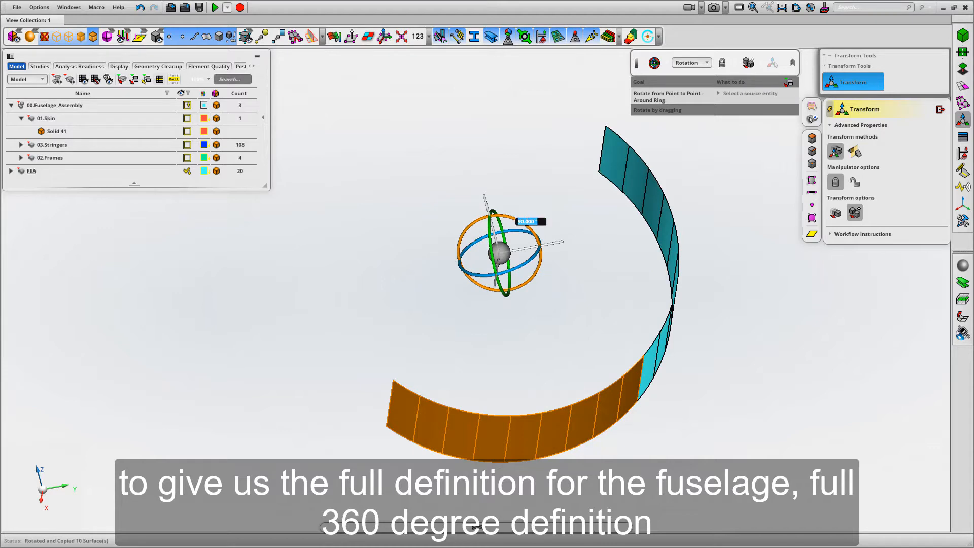
pyautogui.click(521, 409)
pyautogui.click(527, 220)
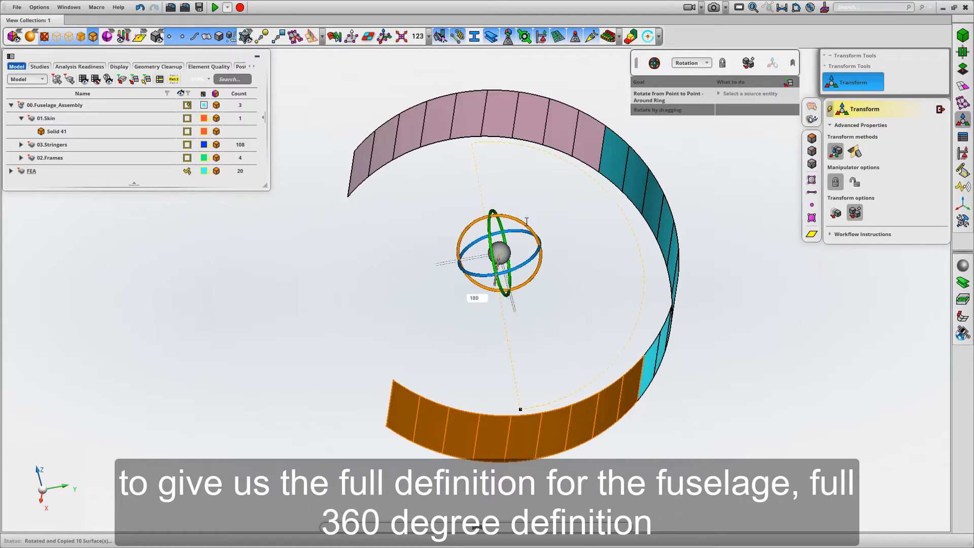
pyautogui.write('270')
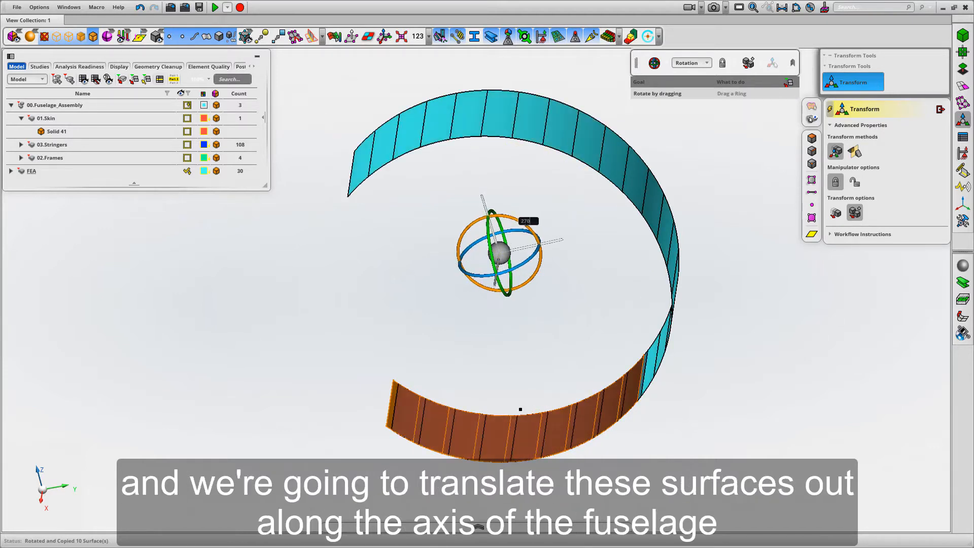
pyautogui.press('Return')
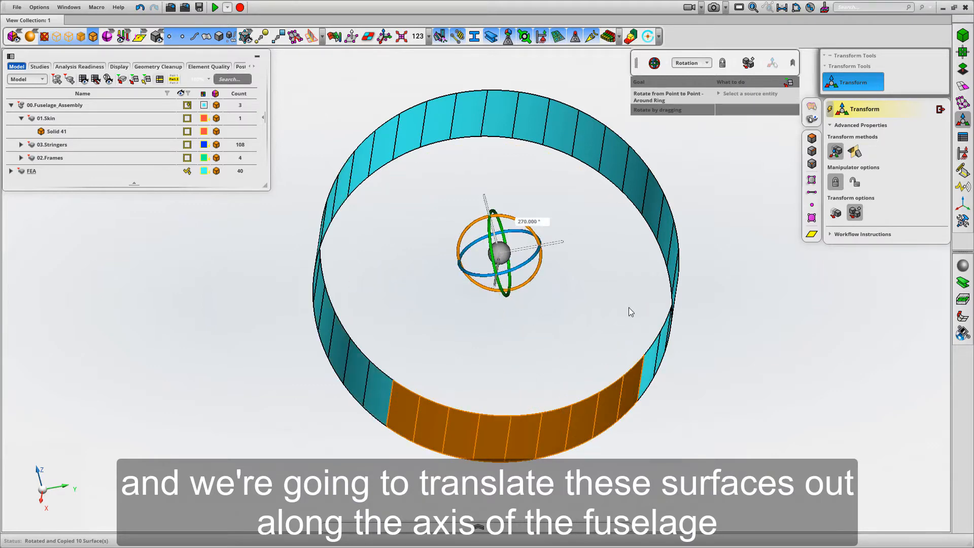
pyautogui.moveTo(629, 308); pyautogui.dragTo(793, 340, button='middle')
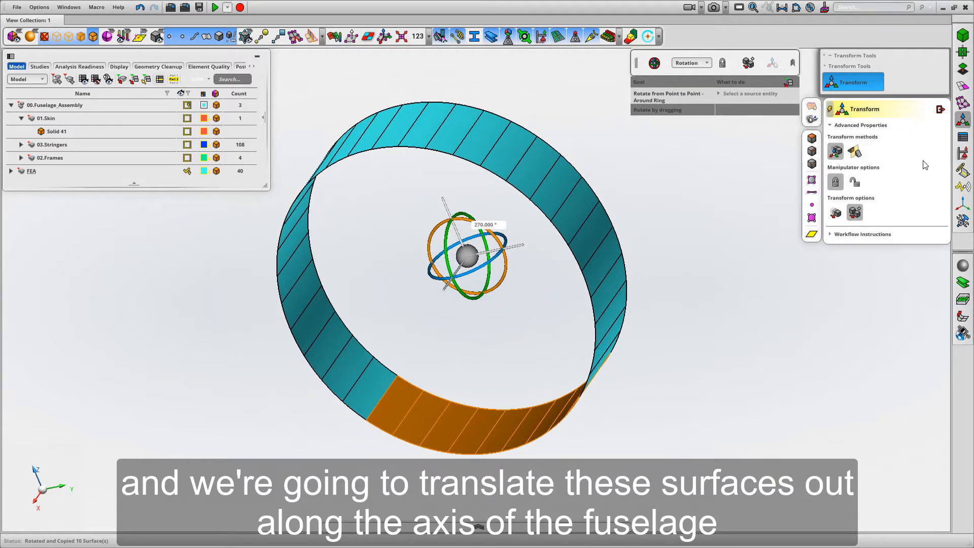
pyautogui.middleClick(677, 293)
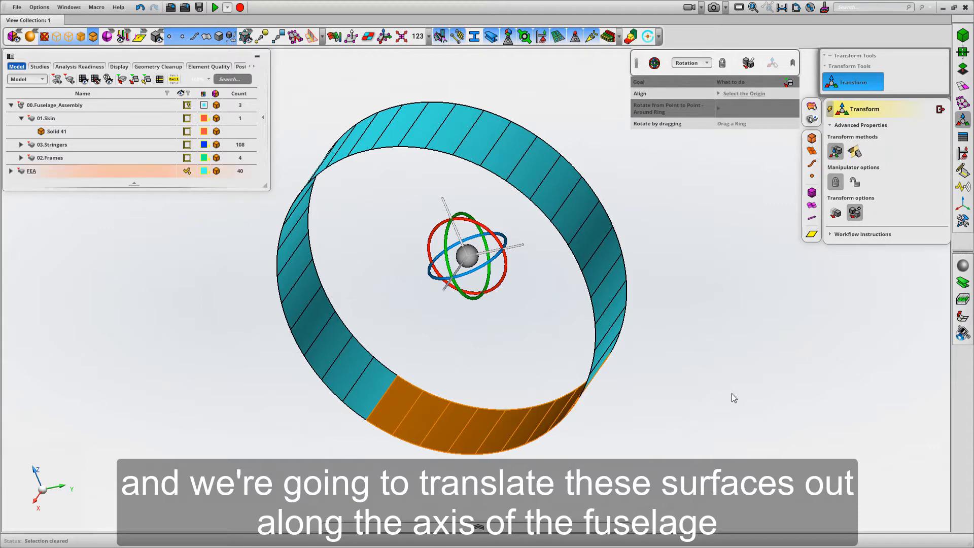
# - Select the complete ring of skin surfaces and copy it by -1000 mm along the X axis
pyautogui.scroll(-5, 732, 394)
pyautogui.middleClick(714, 303)
pyautogui.moveTo(330, 123); pyautogui.dragTo(637, 422)
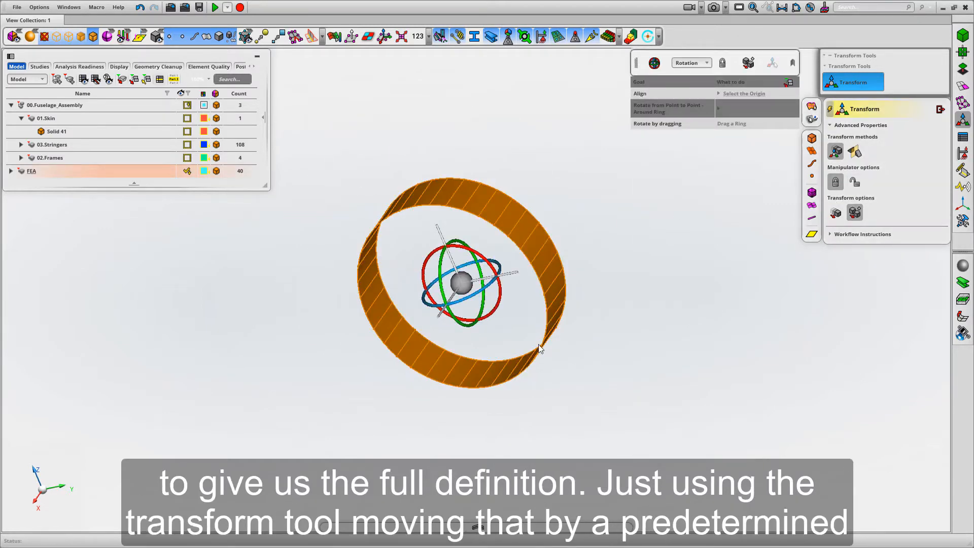
pyautogui.press('Tab')
pyautogui.click(452, 311)
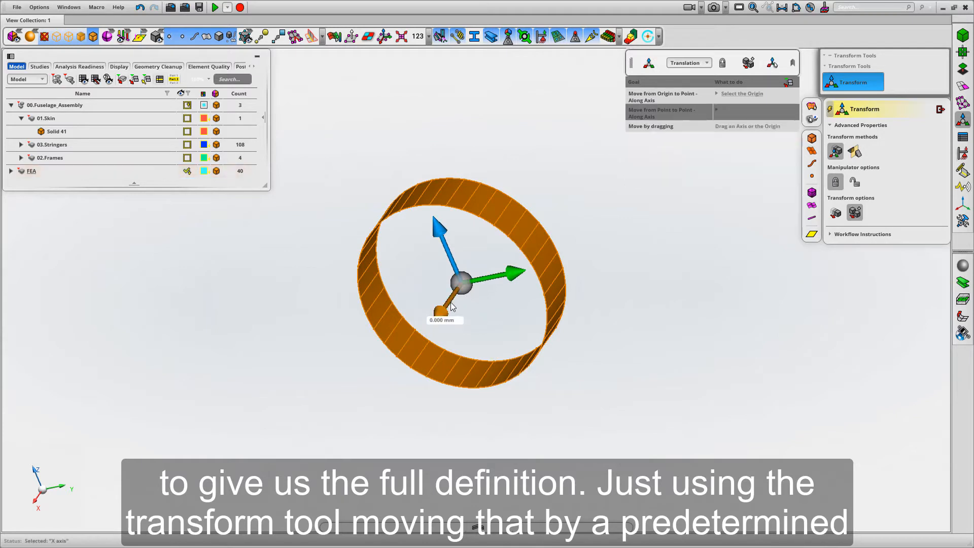
pyautogui.write('-1000')
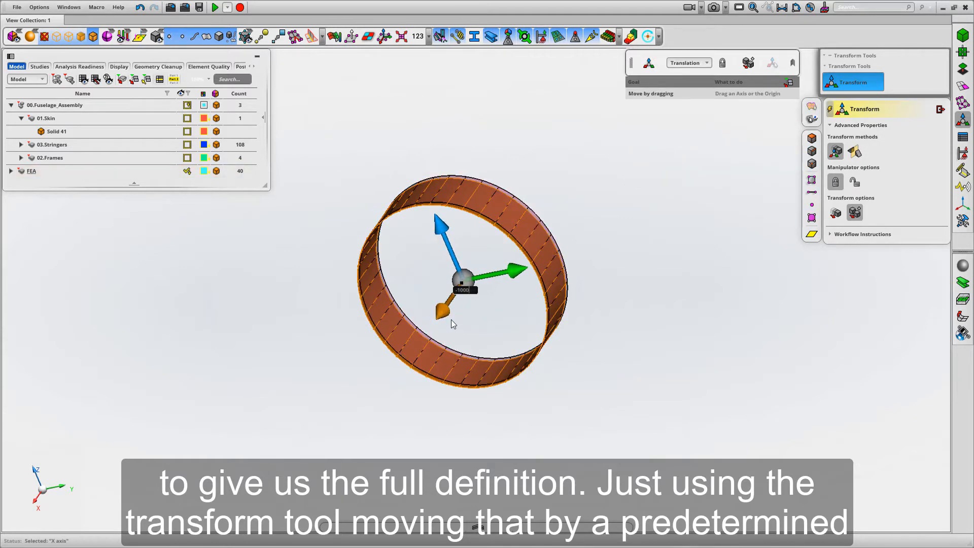
pyautogui.press('Return')
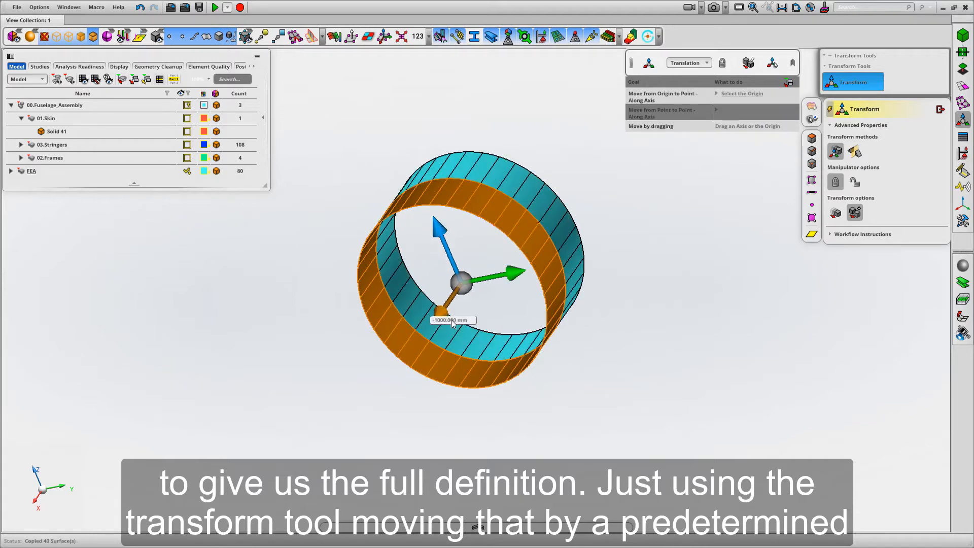
# - Copy the selected skin ring by -2000 mm along the X axis and finish the Transform
pyautogui.click(451, 320)
pyautogui.write('-2000')
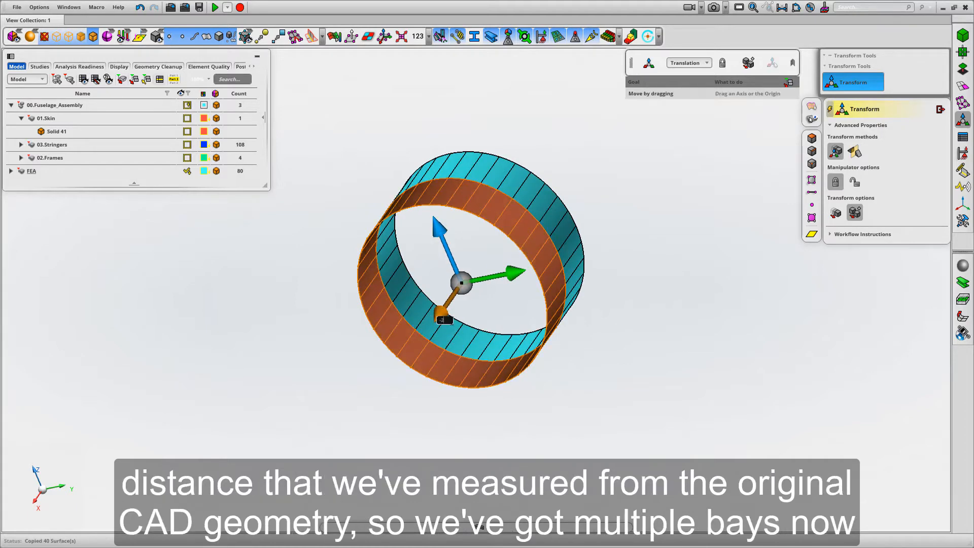
pyautogui.press('Return')
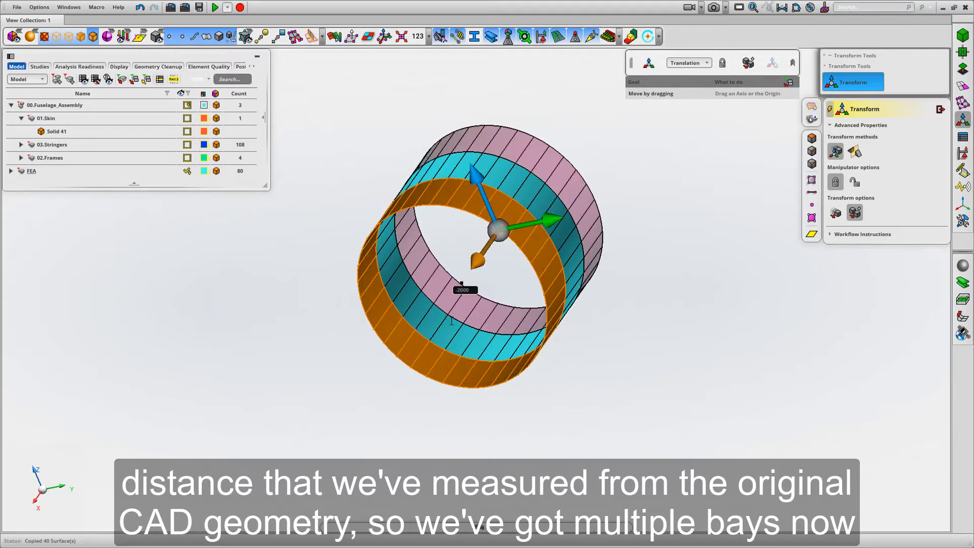
pyautogui.moveTo(592, 361); pyautogui.dragTo(686, 344, button='middle')
pyautogui.click(940, 110)
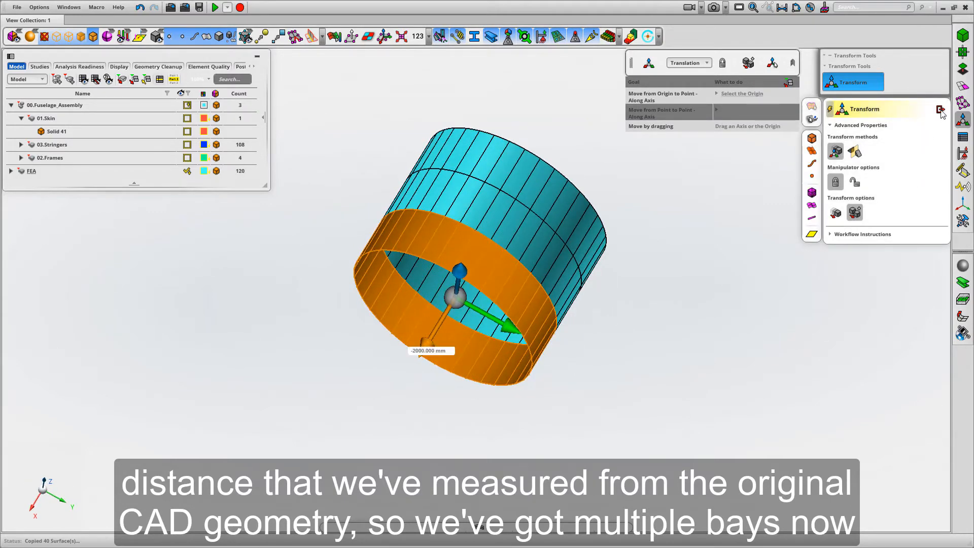
pyautogui.moveTo(705, 291); pyautogui.dragTo(700, 340, button='right')
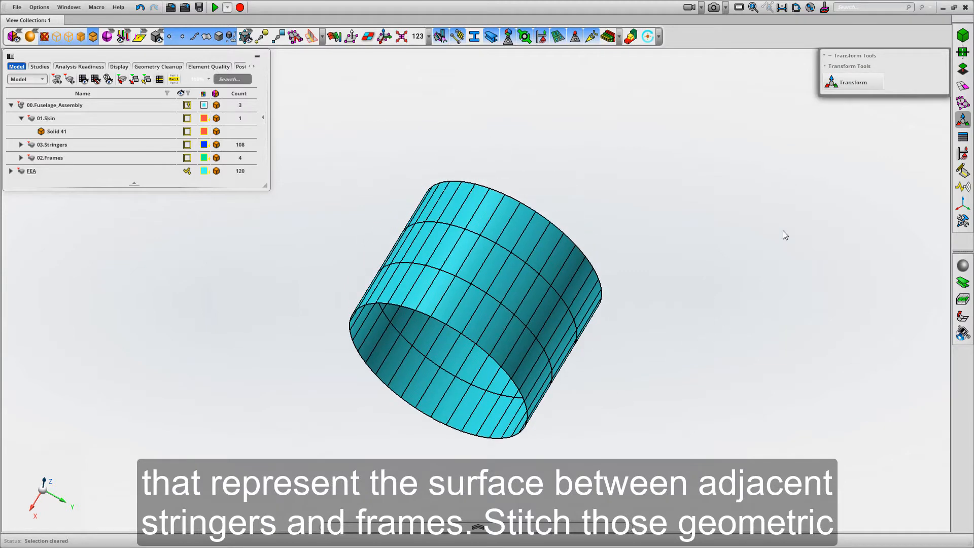
# - Stitch all the skin surfaces into one body with Stitch Geometry, using a 0.5 mm tolerance
pyautogui.click(964, 70)
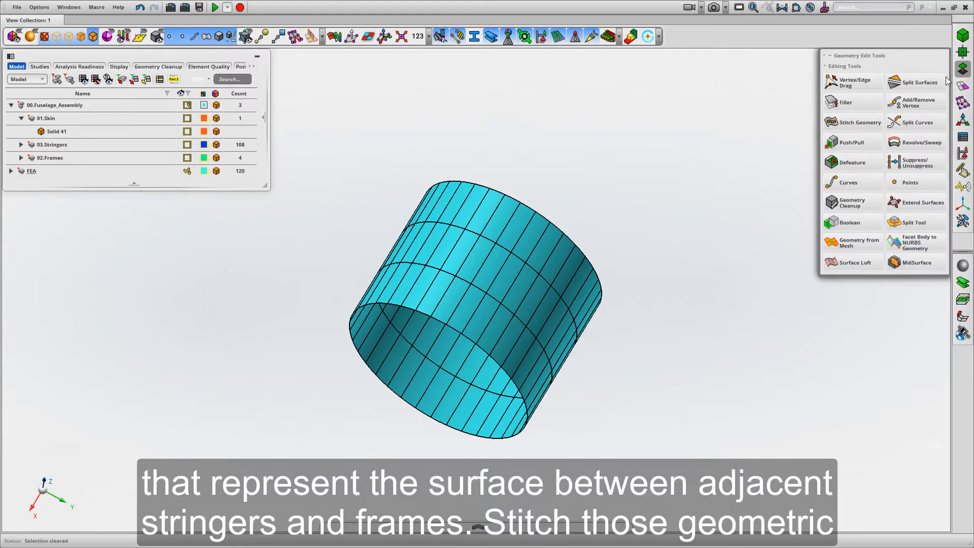
pyautogui.click(852, 125)
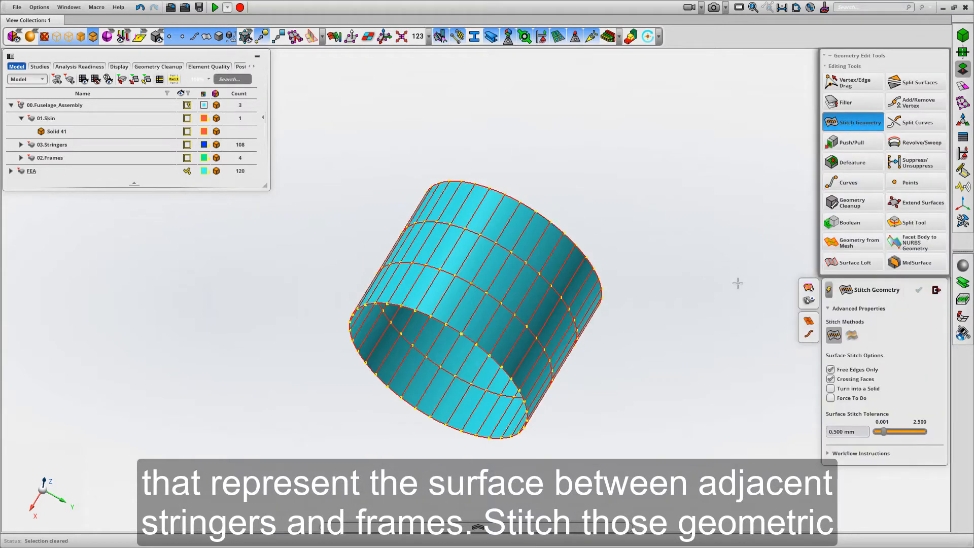
pyautogui.moveTo(299, 154); pyautogui.dragTo(649, 497)
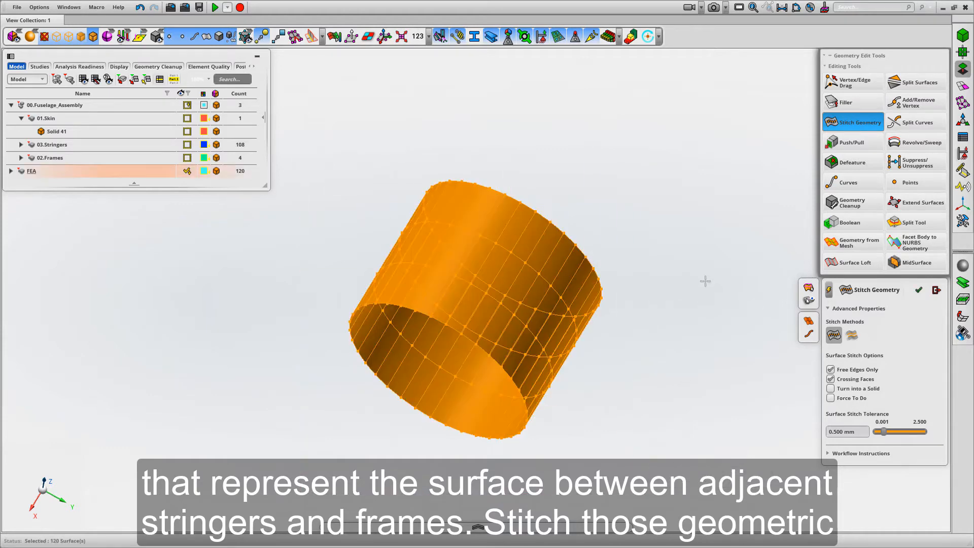
pyautogui.middleClick(705, 279)
pyautogui.moveTo(706, 279)
pyautogui.mouseDown(button='middle')
pyautogui.moveTo(709, 236)
pyautogui.moveTo(705, 265)
pyautogui.mouseUp(button='middle')
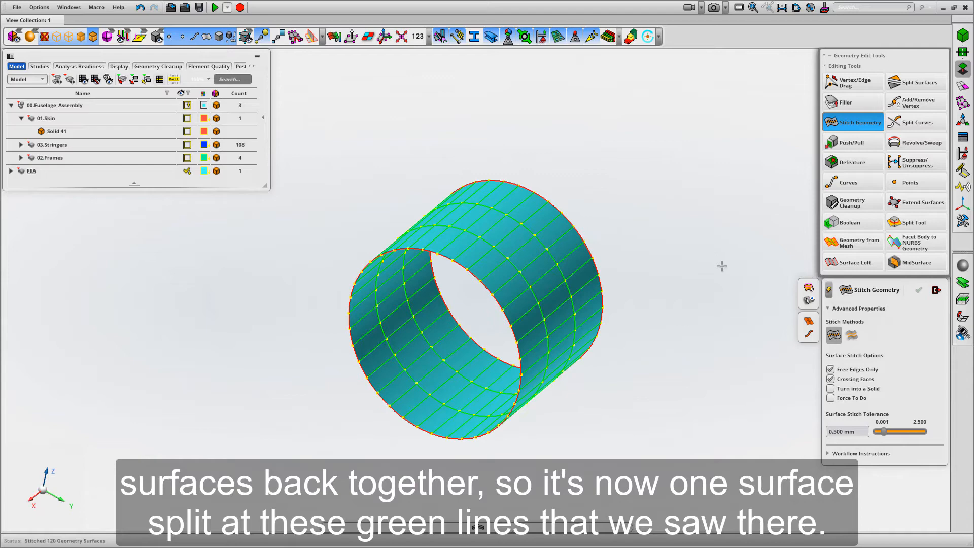
pyautogui.click(938, 290)
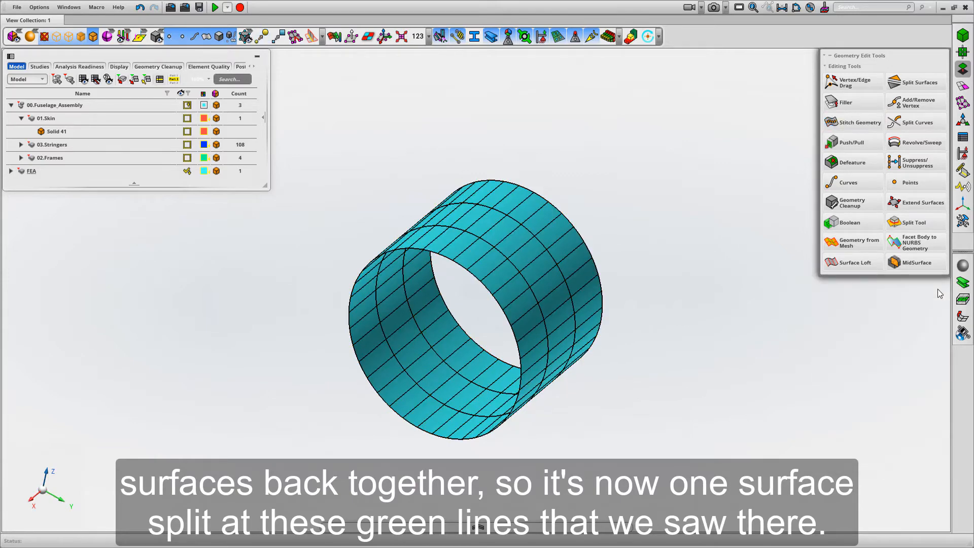
# - Create a surface mesh on the whole stitched skin with a 50 mm mesh size
pyautogui.click(963, 86)
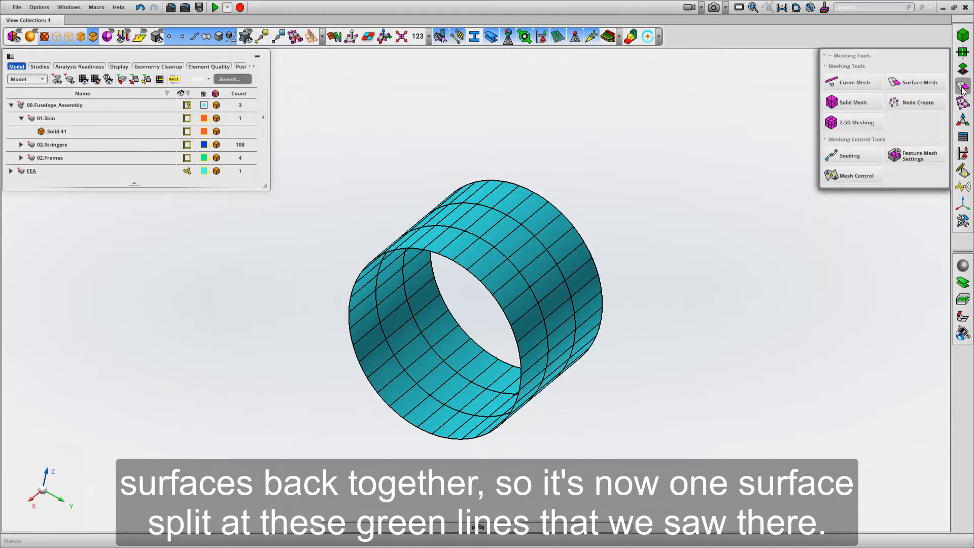
pyautogui.click(917, 85)
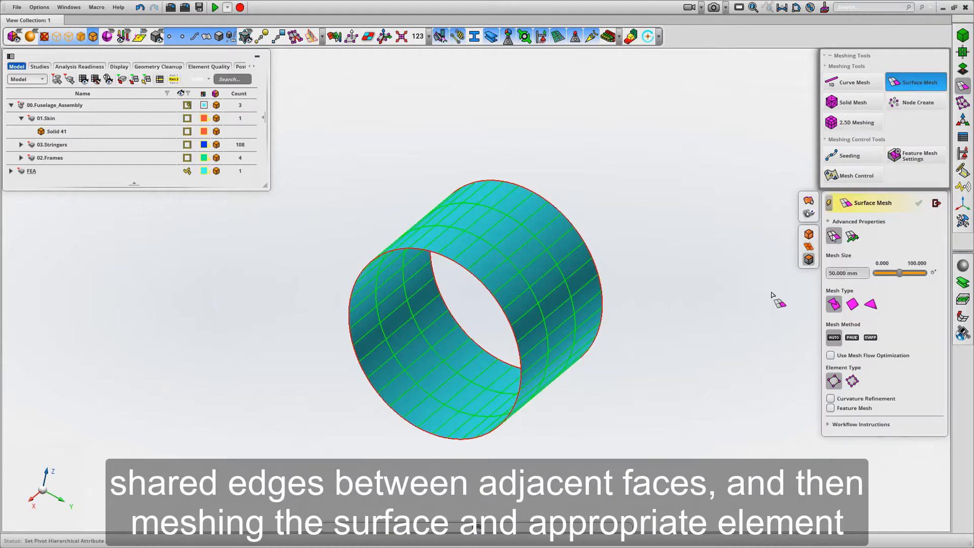
pyautogui.moveTo(330, 477); pyautogui.dragTo(673, 137)
pyautogui.moveTo(457, 475); pyautogui.dragTo(394, 372)
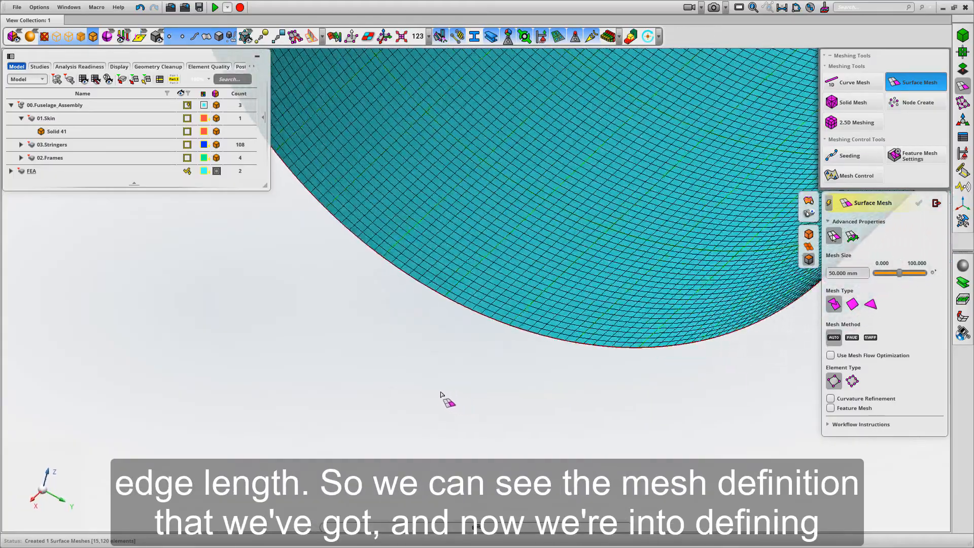
pyautogui.moveTo(441, 392); pyautogui.dragTo(383, 410, button='middle')
pyautogui.doubleClick(383, 409)
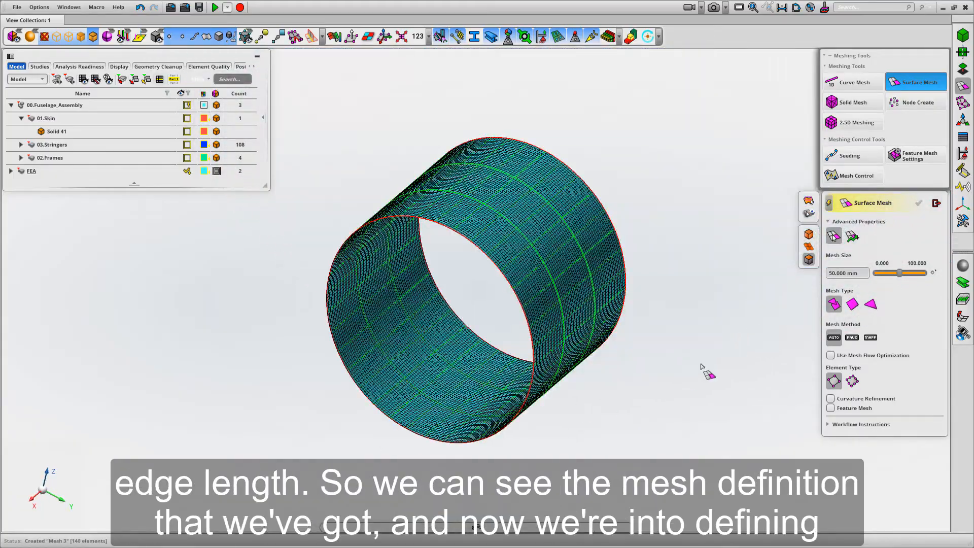
pyautogui.click(936, 203)
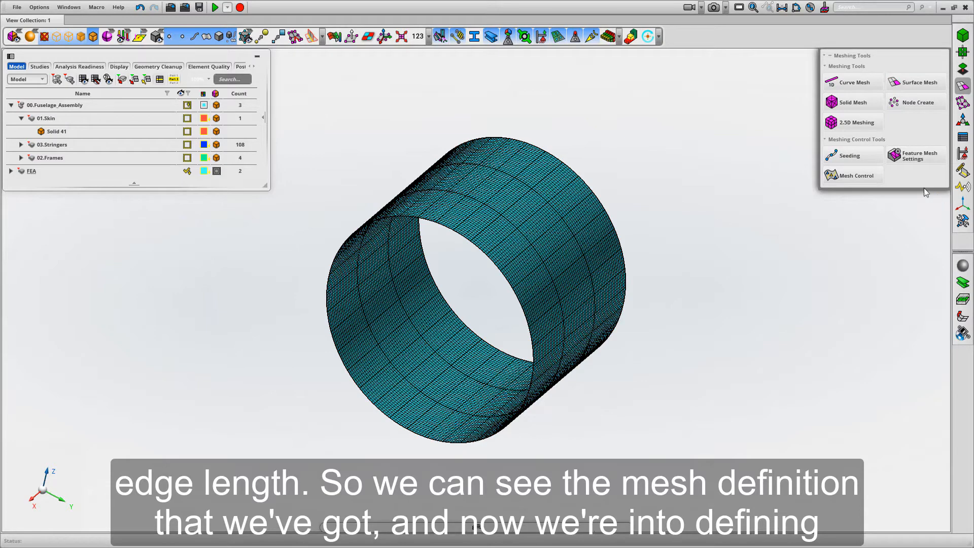
# - Display the element normals and reverse the orientation of all skin elements so they point inwards
pyautogui.click(353, 40)
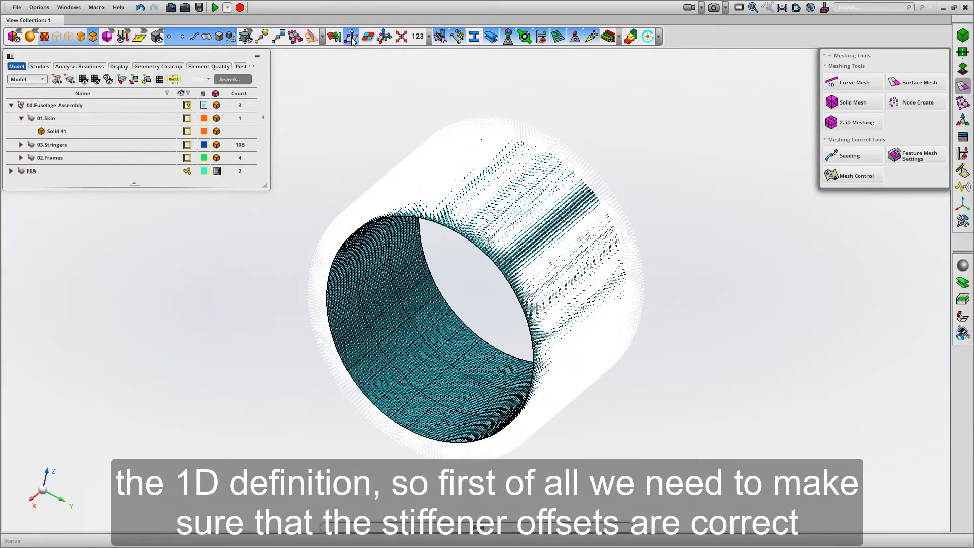
pyautogui.moveTo(644, 209); pyautogui.dragTo(731, 198, button='middle')
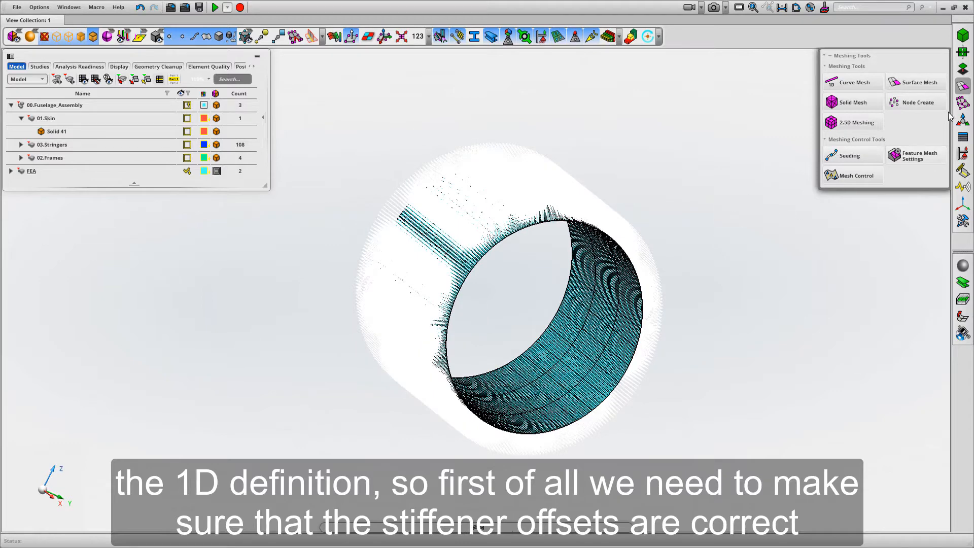
pyautogui.click(963, 104)
pyautogui.click(913, 103)
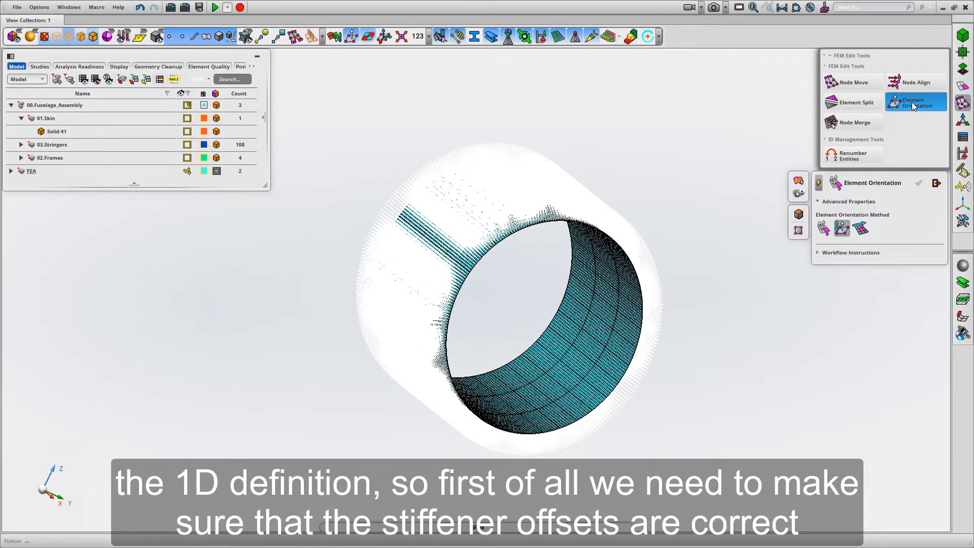
pyautogui.moveTo(348, 121); pyautogui.dragTo(665, 475)
pyautogui.middleClick(723, 384)
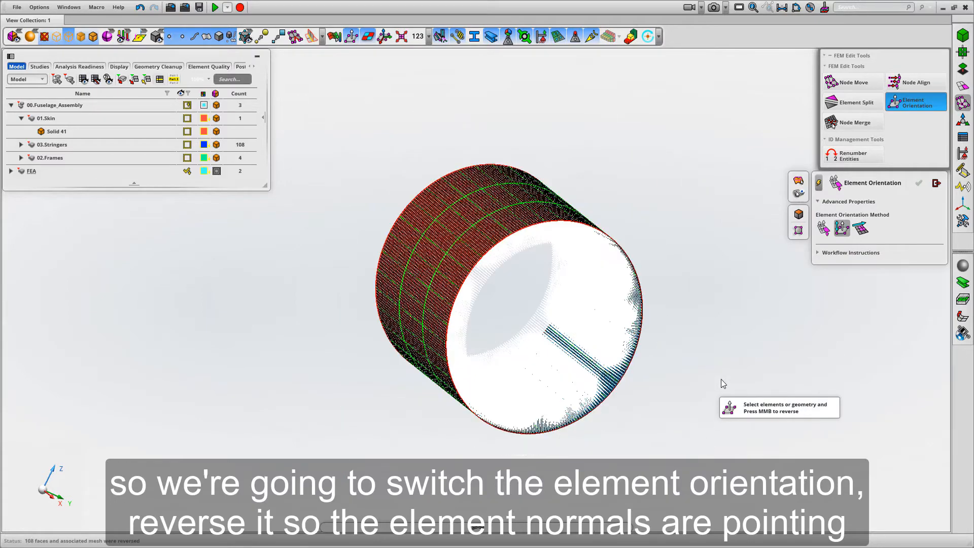
pyautogui.moveTo(674, 336); pyautogui.dragTo(790, 292, button='middle')
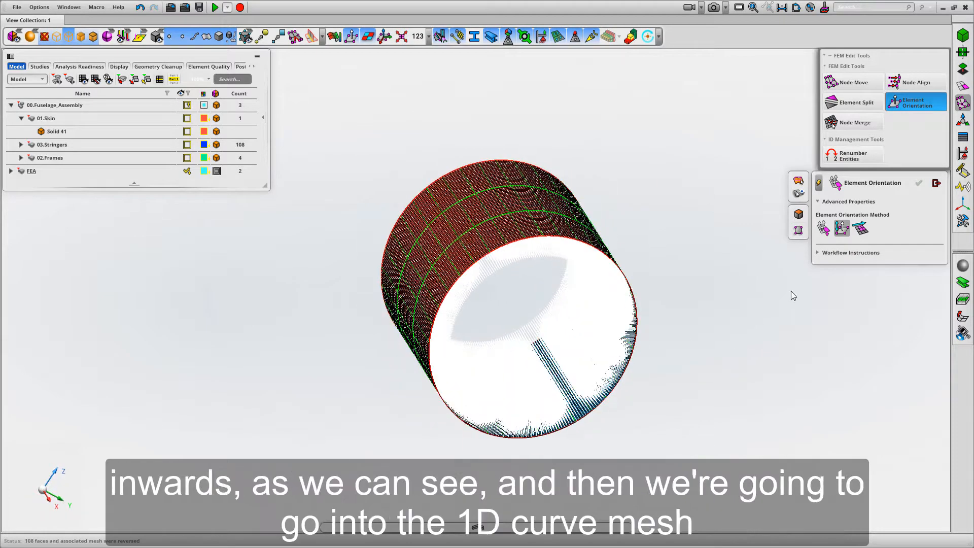
pyautogui.click(936, 183)
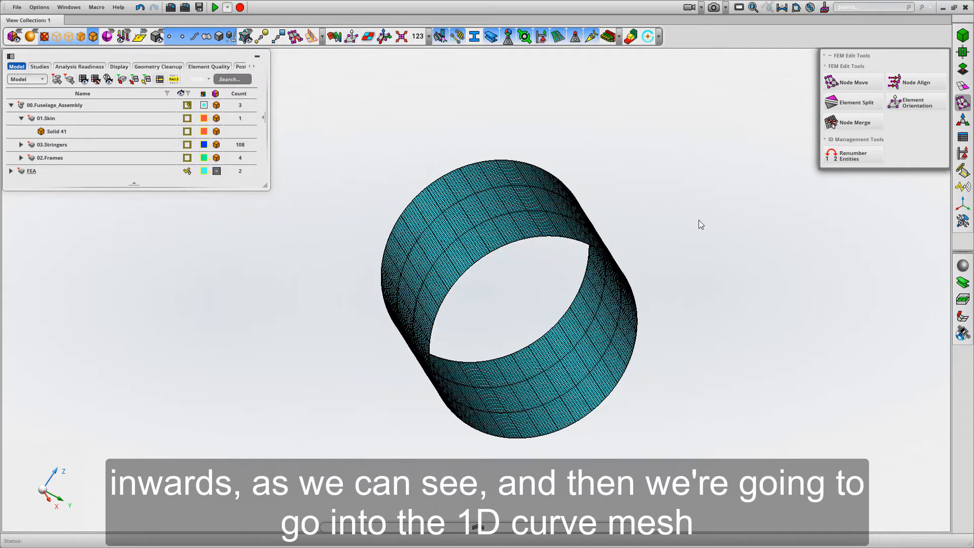
# - Create a 1D curve mesh with a 10 mm mesh size on all edges of the stitched skin faces
pyautogui.click(963, 86)
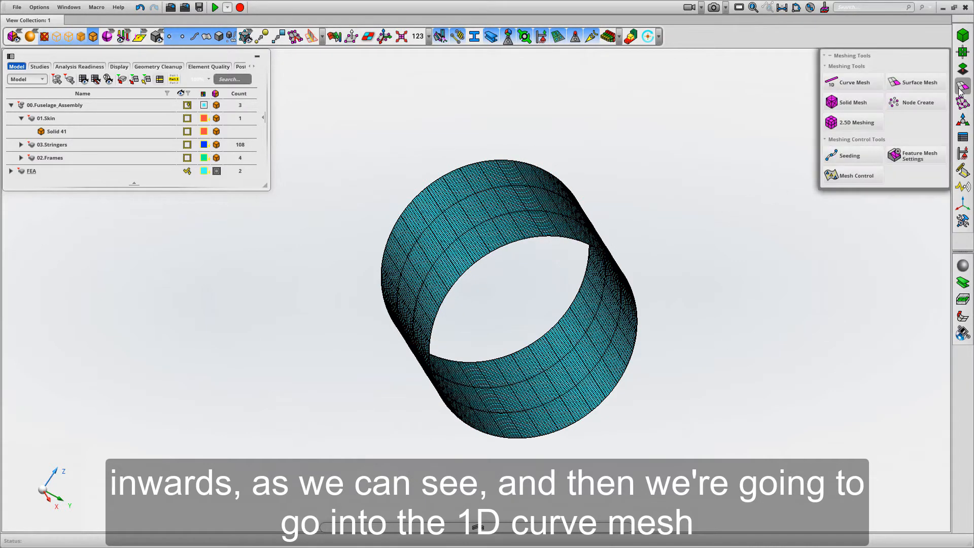
pyautogui.click(847, 85)
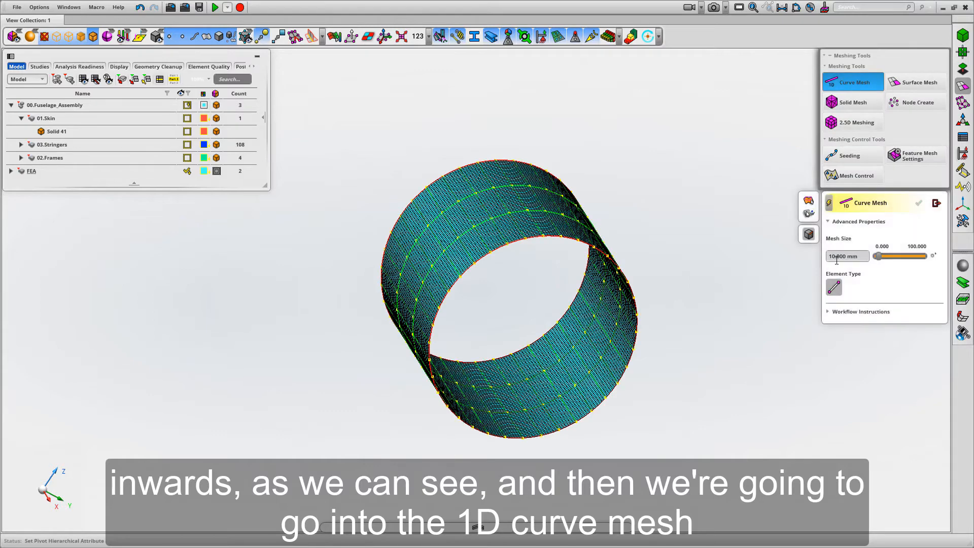
pyautogui.moveTo(520, 341); pyautogui.dragTo(703, 510)
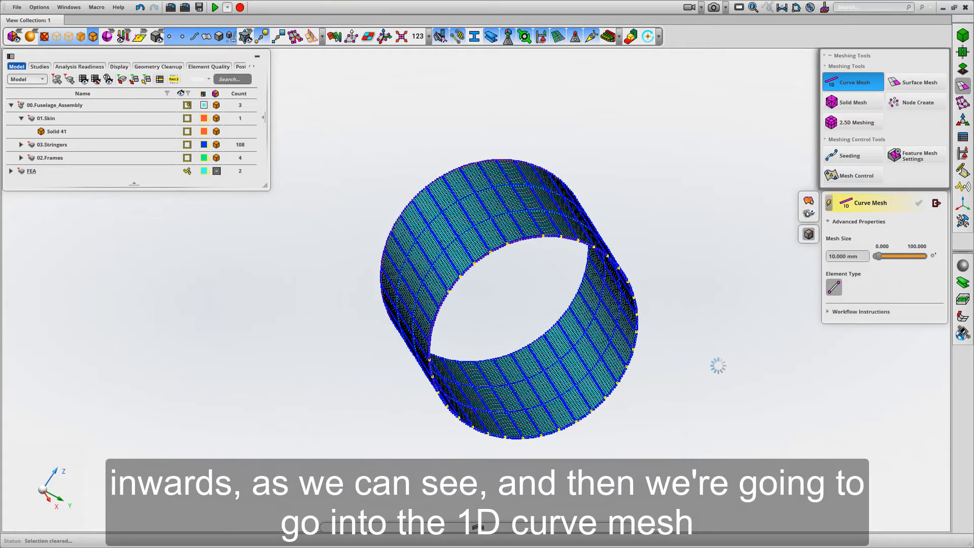
pyautogui.click(937, 204)
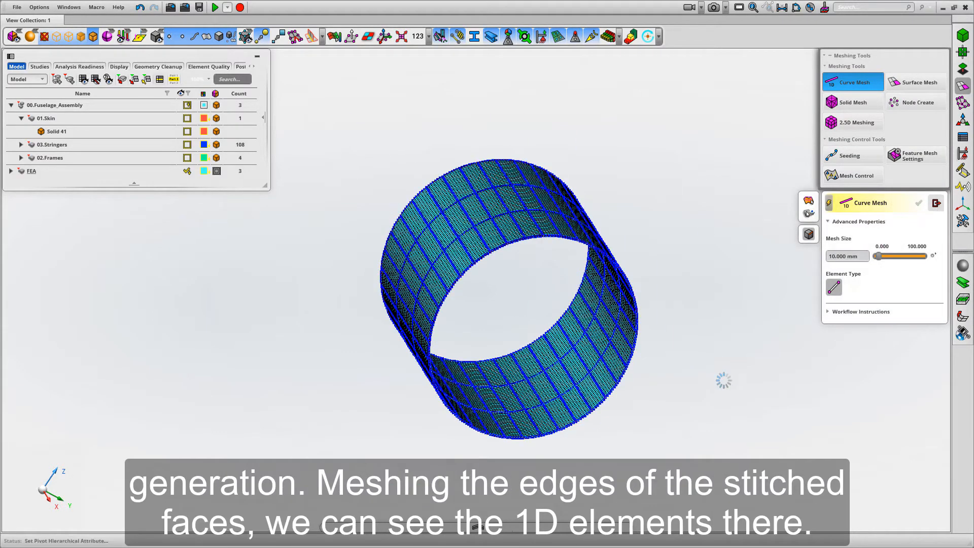
# - Examine the 1D elements along the stitched face edges of the skin mesh up close
pyautogui.scroll(6, 561, 398)
pyautogui.moveTo(757, 397)
pyautogui.mouseDown(button='middle')
pyautogui.moveTo(775, 386)
pyautogui.moveTo(769, 394)
pyautogui.mouseUp(button='middle')
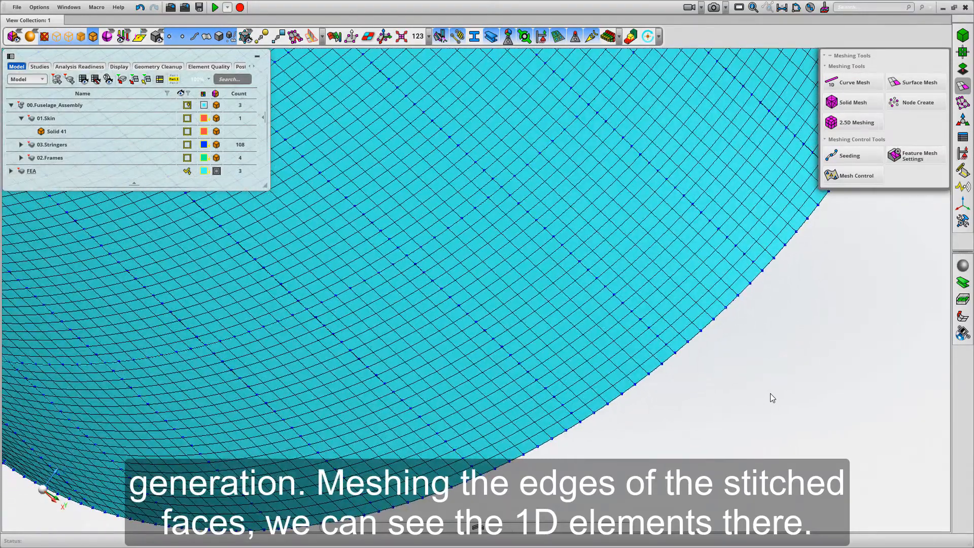
pyautogui.press('f')
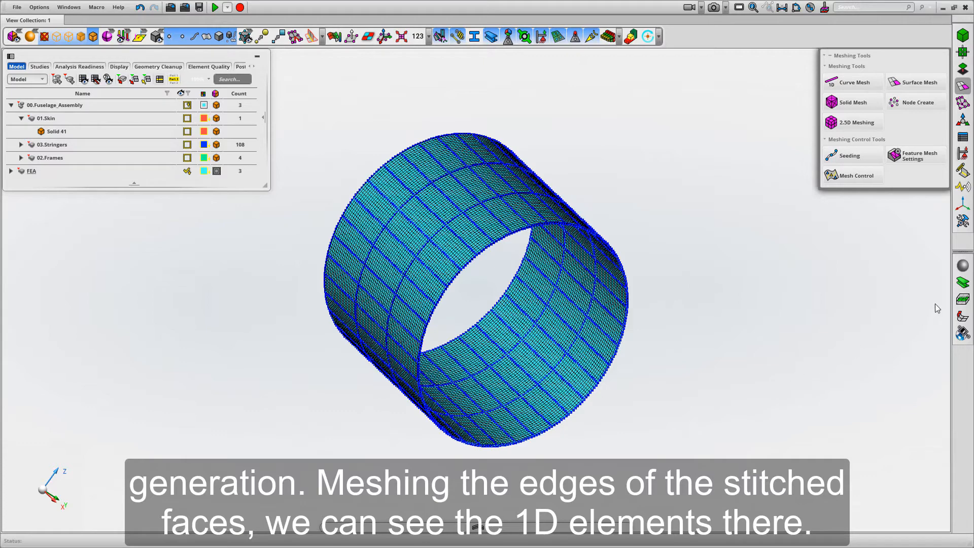
# - Check the I-section dimensions of the Frame beam shape
pyautogui.click(963, 284)
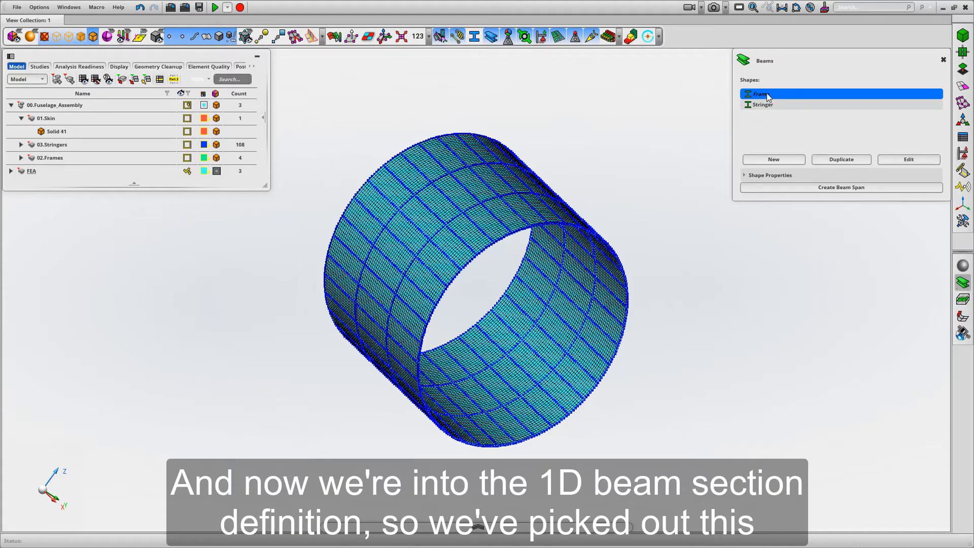
pyautogui.click(909, 160)
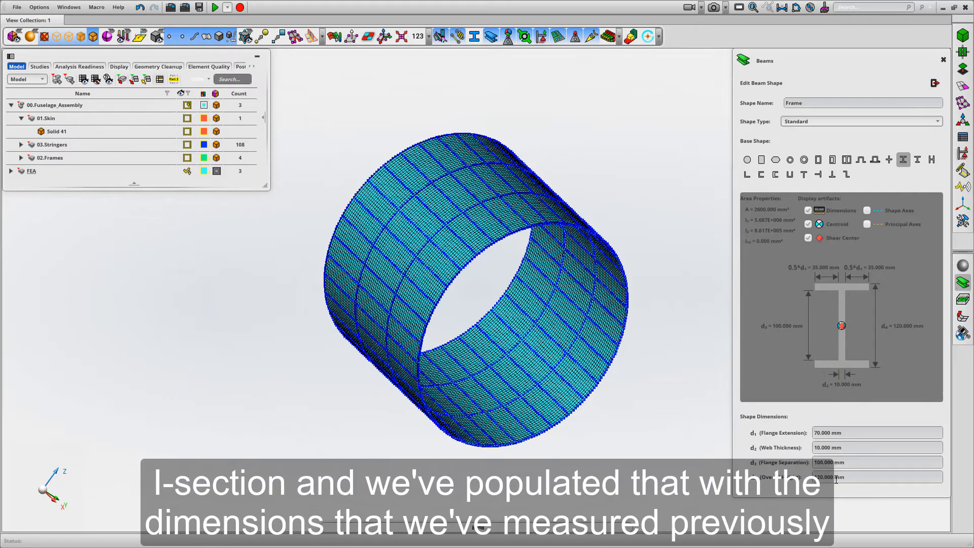
pyautogui.click(936, 83)
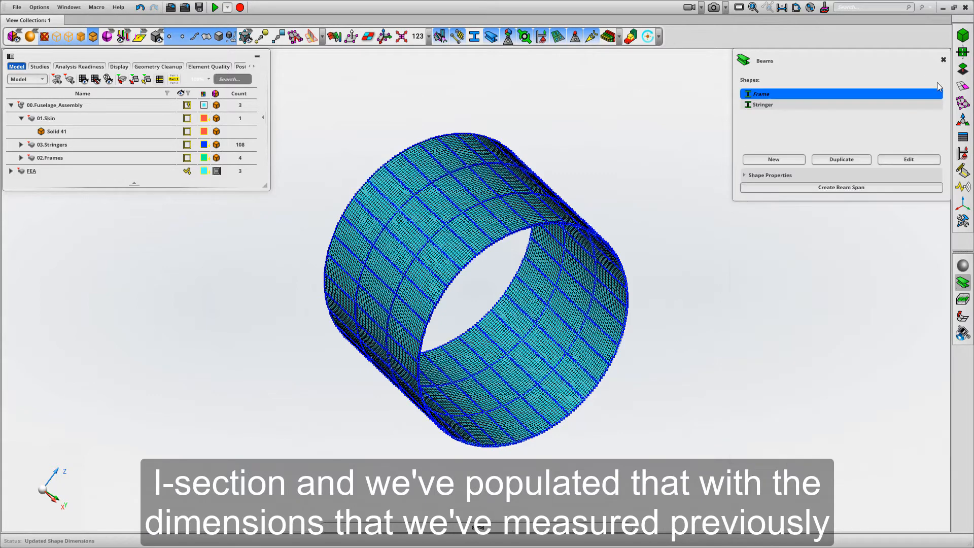
# - Start a beam span with the Frame shape and assign it to the four rings of circumferential skin edges
pyautogui.click(843, 187)
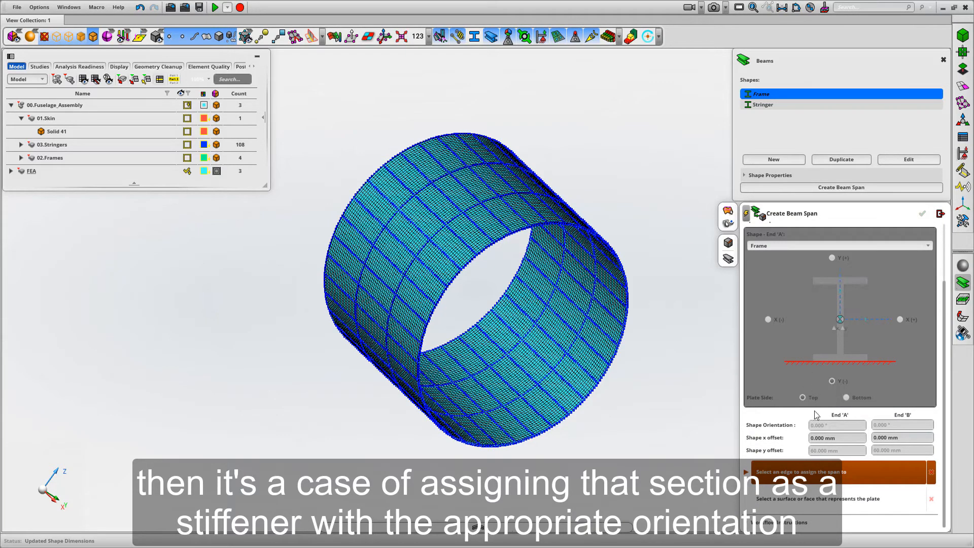
pyautogui.scroll(-3, 642, 179)
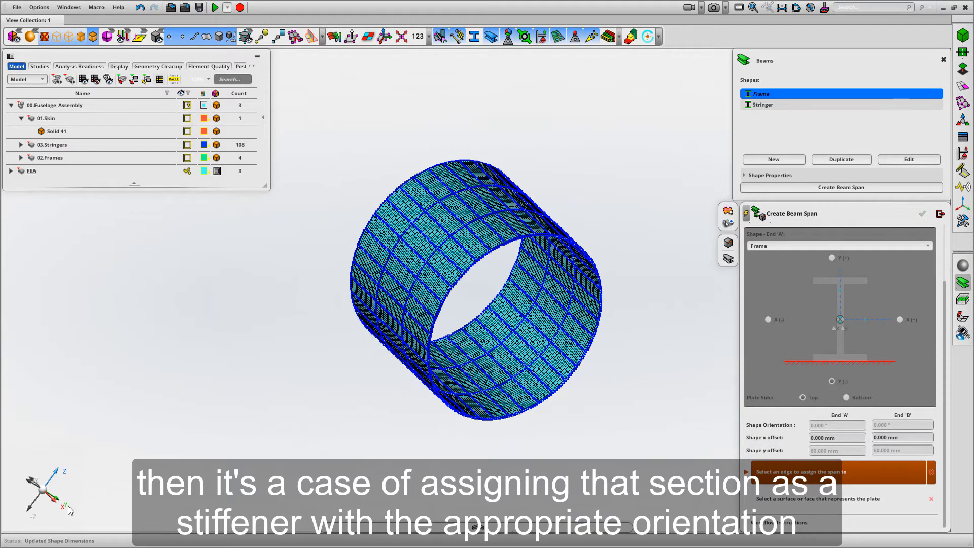
pyautogui.click(64, 473)
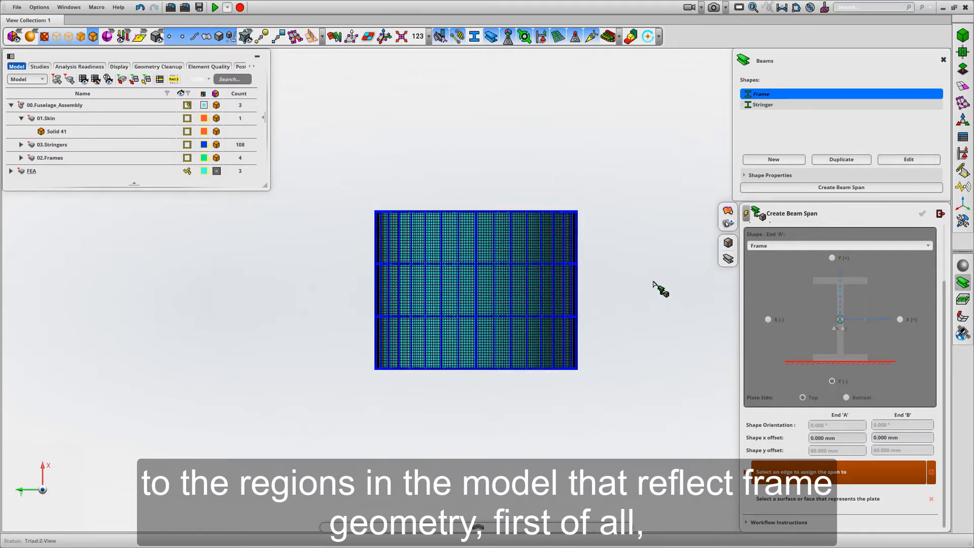
pyautogui.moveTo(346, 191); pyautogui.dragTo(609, 231)
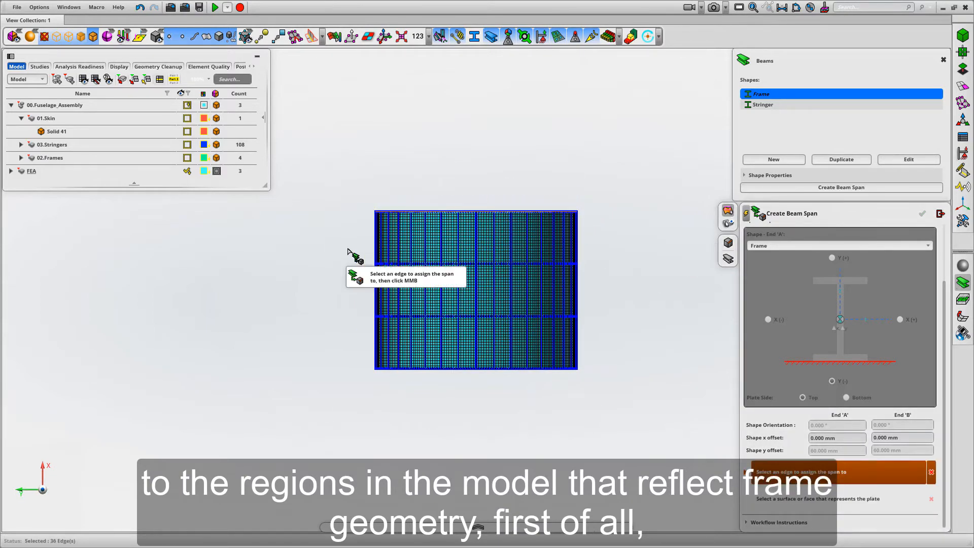
pyautogui.moveTo(348, 251); pyautogui.dragTo(609, 290)
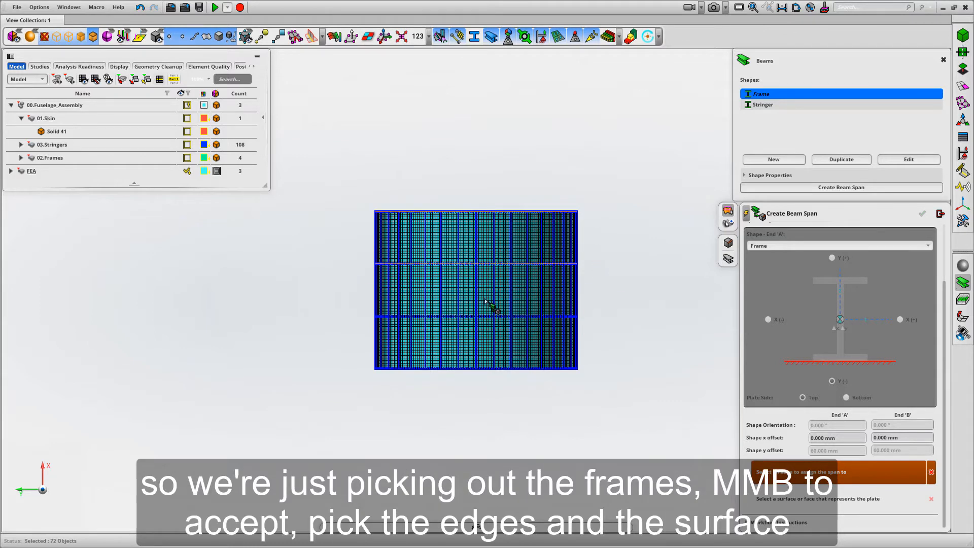
pyautogui.moveTo(352, 293); pyautogui.dragTo(606, 345)
pyautogui.moveTo(351, 352); pyautogui.dragTo(590, 403)
pyautogui.middleClick(674, 374)
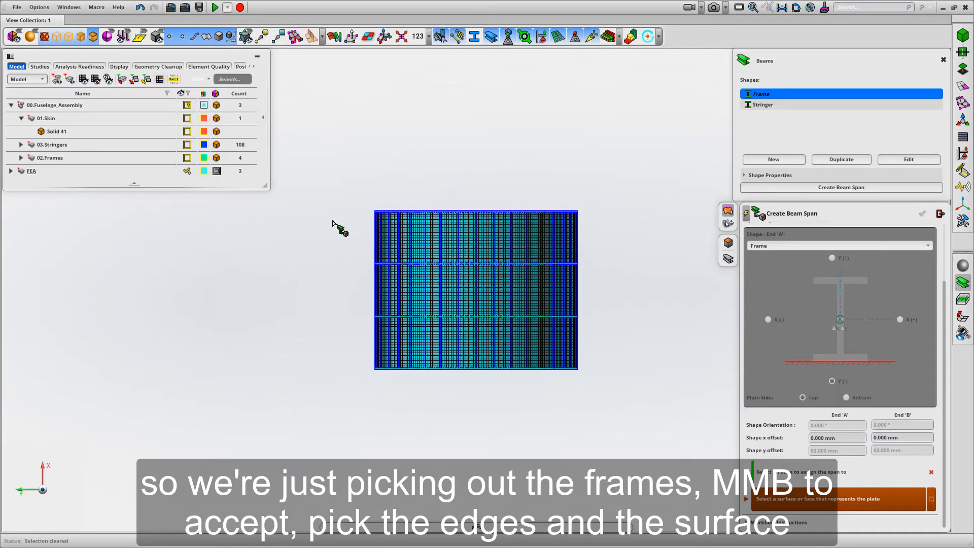
# - Use all skin faces as the plate for the Frame spans and create the frame stiffeners
pyautogui.moveTo(330, 189); pyautogui.dragTo(628, 396)
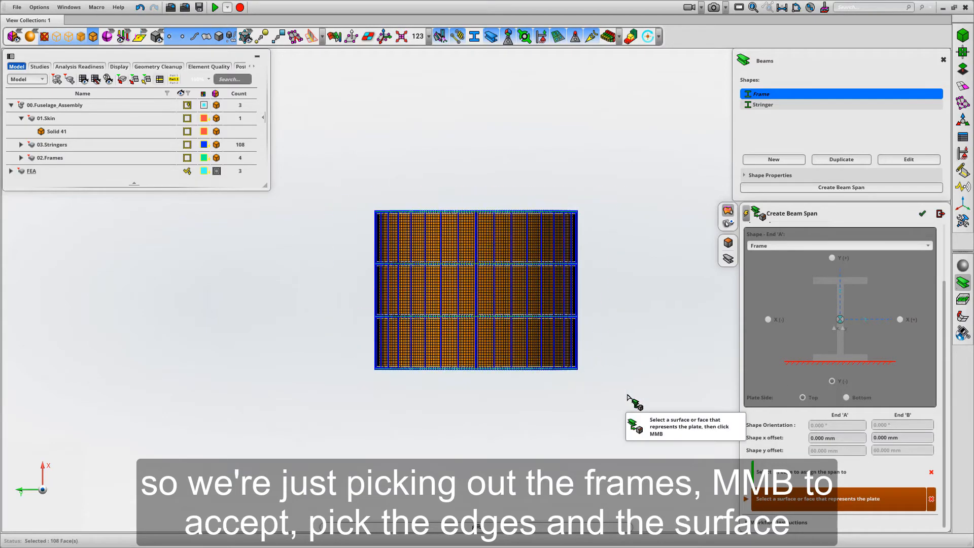
pyautogui.moveTo(653, 235); pyautogui.dragTo(669, 283, button='middle')
pyautogui.scroll(8, 579, 341)
pyautogui.moveTo(652, 352); pyautogui.dragTo(646, 300, button='middle')
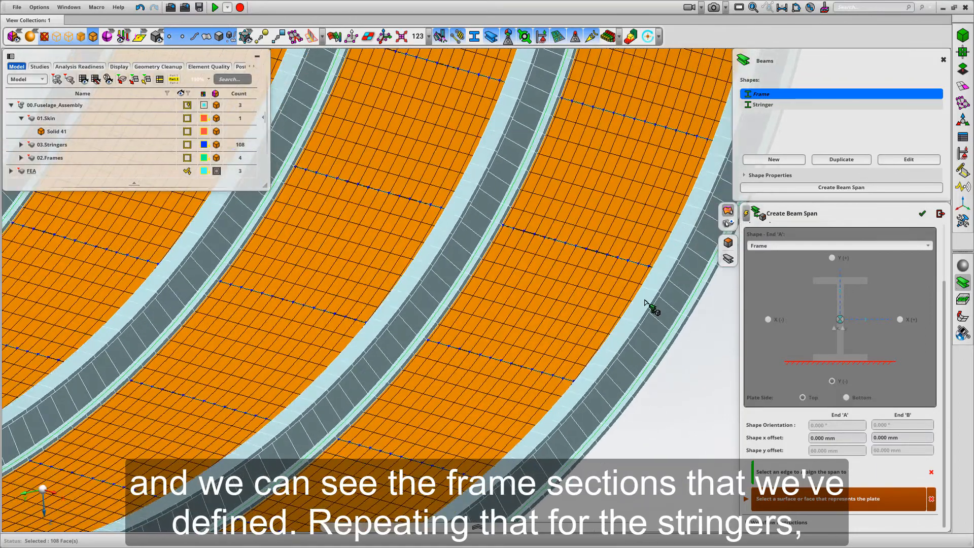
pyautogui.scroll(-3, 643, 299)
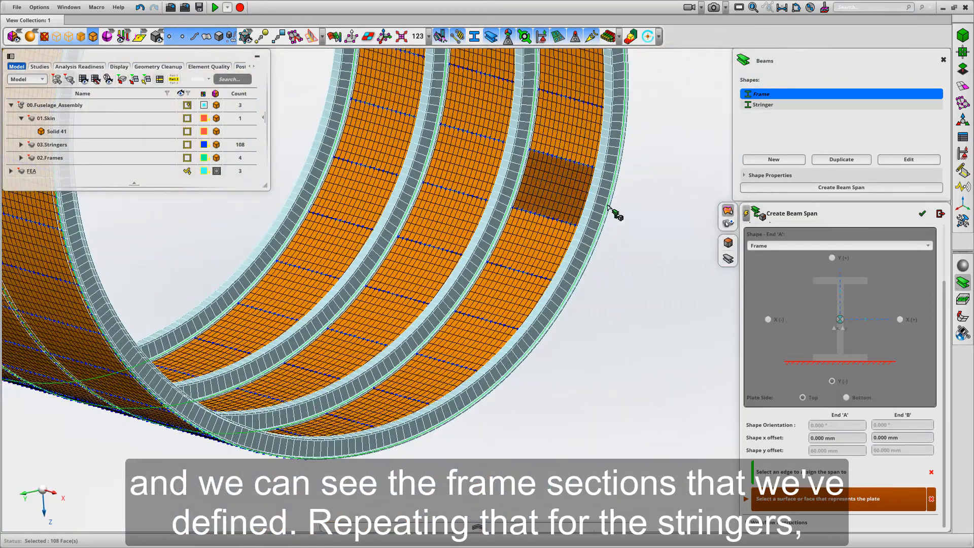
pyautogui.click(924, 215)
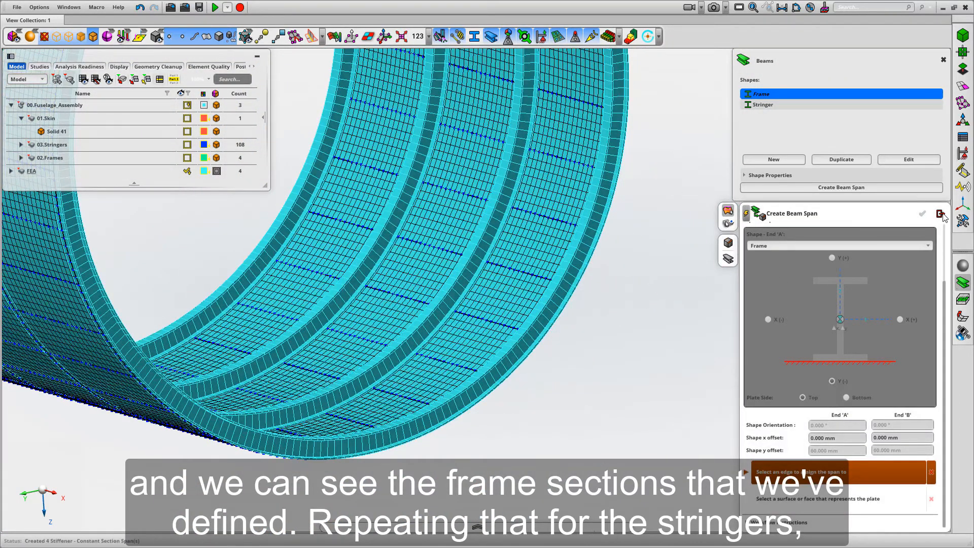
pyautogui.click(942, 215)
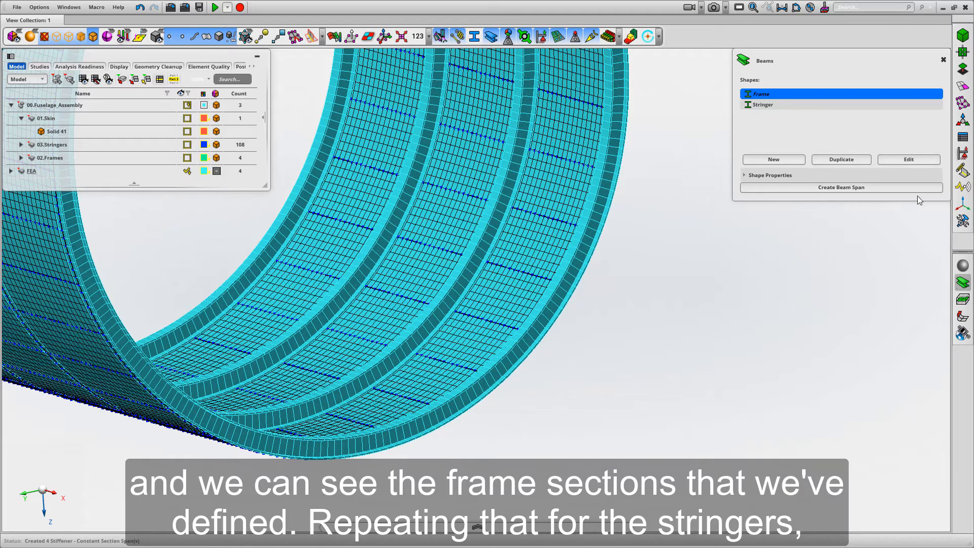
# - Start a beam span with the Stringer shape and assign it to all skin edges except the four circumferential frame rings
pyautogui.click(769, 105)
pyautogui.click(823, 186)
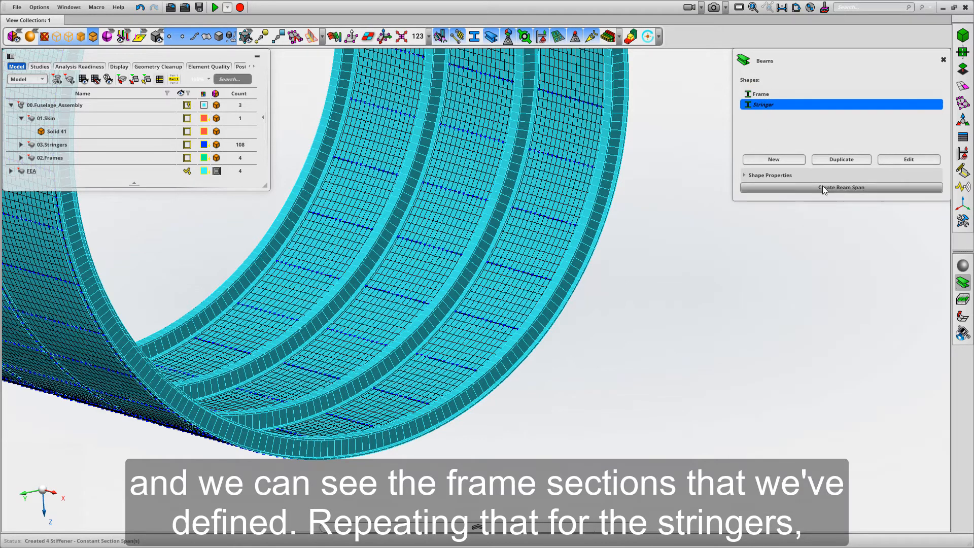
pyautogui.moveTo(612, 367); pyautogui.dragTo(649, 293, button='middle')
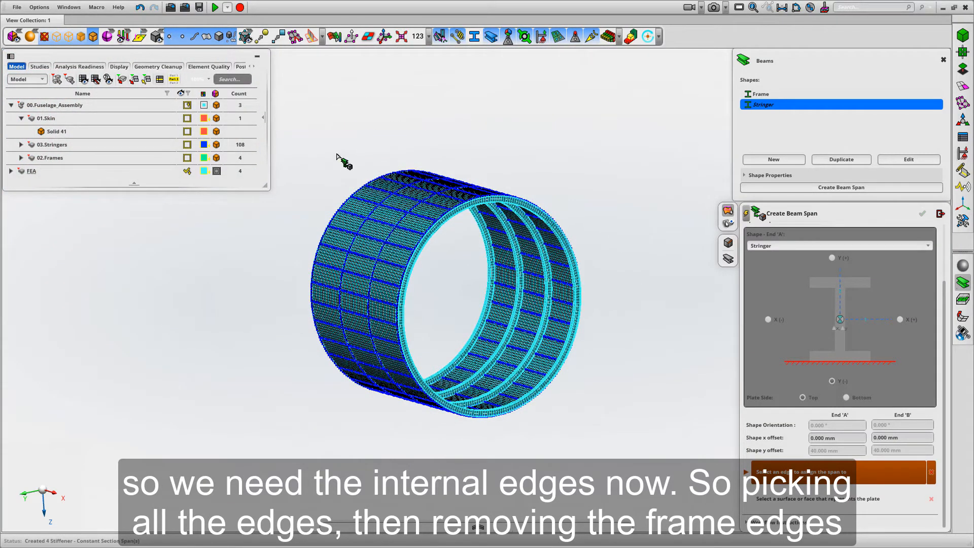
pyautogui.moveTo(293, 140); pyautogui.dragTo(623, 480)
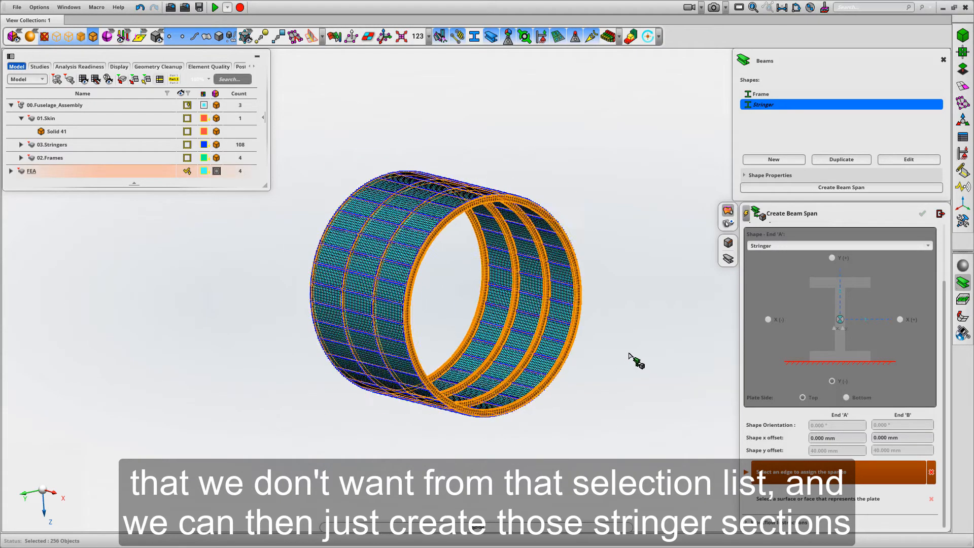
pyautogui.moveTo(629, 356); pyautogui.dragTo(661, 351, button='middle')
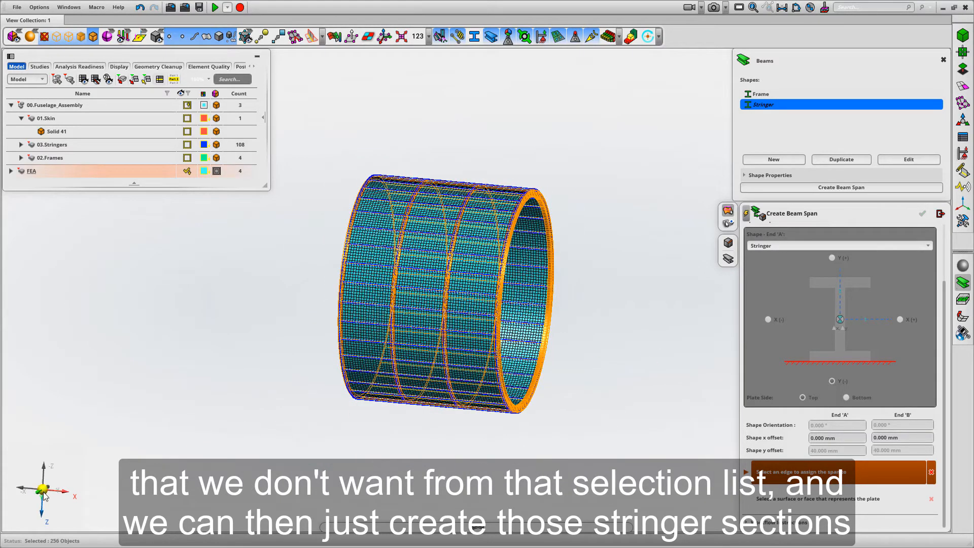
pyautogui.click(53, 463)
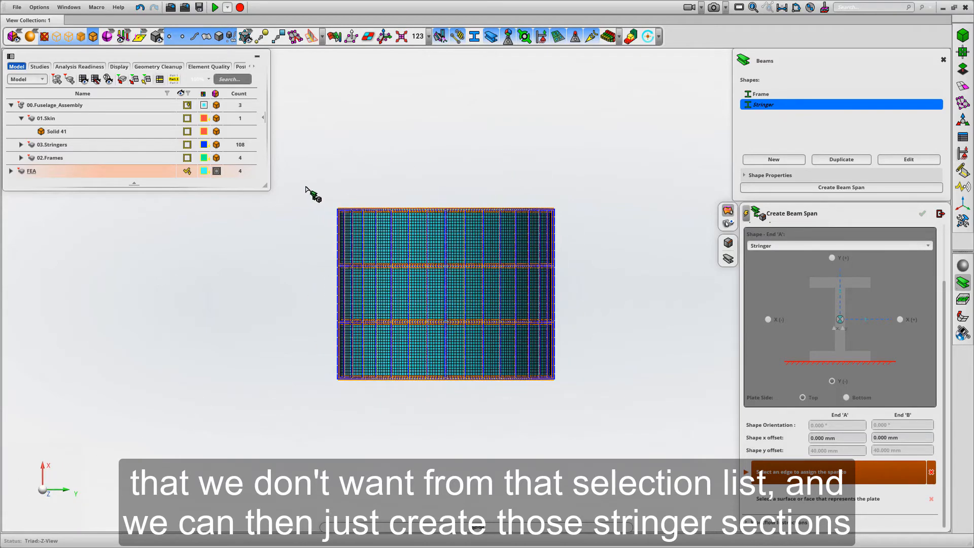
pyautogui.keyDown('ctrl'); pyautogui.moveTo(558, 223); pyautogui.dragTo(584, 223); pyautogui.keyUp('ctrl')
pyautogui.keyDown('ctrl'); pyautogui.moveTo(309, 253); pyautogui.dragTo(584, 290); pyautogui.keyUp('ctrl')
pyautogui.keyDown('ctrl'); pyautogui.moveTo(316, 306); pyautogui.dragTo(563, 338); pyautogui.keyUp('ctrl')
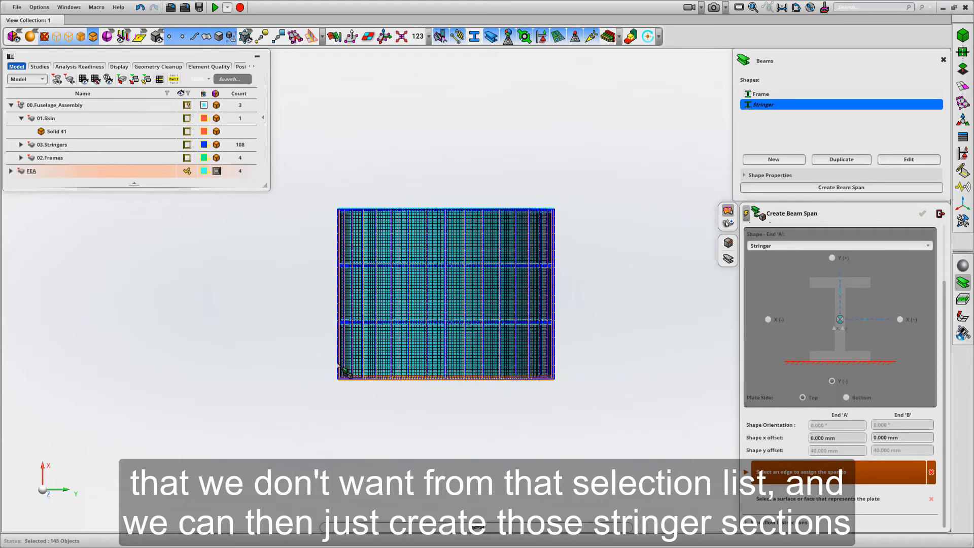
pyautogui.keyDown('ctrl'); pyautogui.moveTo(311, 356); pyautogui.dragTo(567, 405); pyautogui.keyUp('ctrl')
pyautogui.middleClick(616, 370)
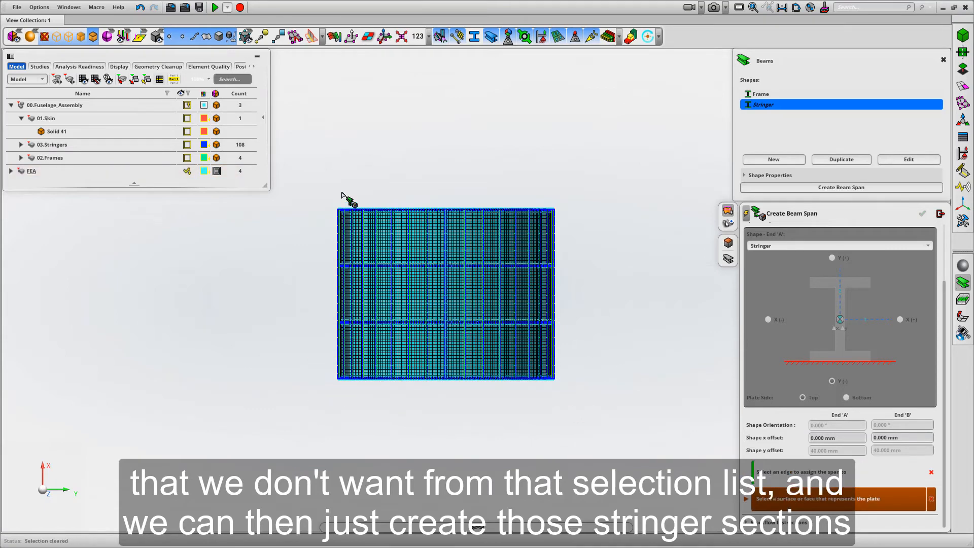
# - Use all skin faces as the plate for the Stringer spans, create the stringer stiffeners, and finish the beam definition
pyautogui.moveTo(325, 181); pyautogui.dragTo(575, 397)
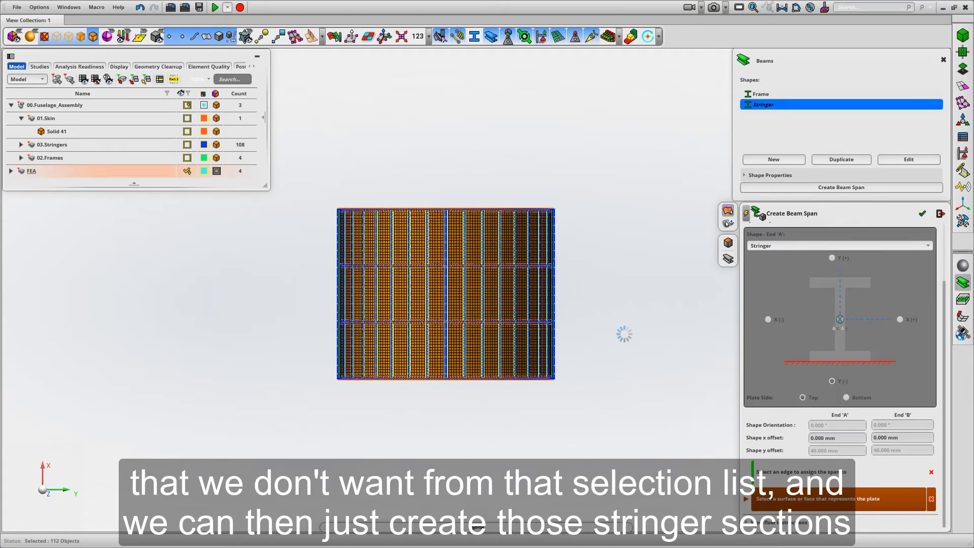
pyautogui.moveTo(634, 278); pyautogui.dragTo(655, 327, button='middle')
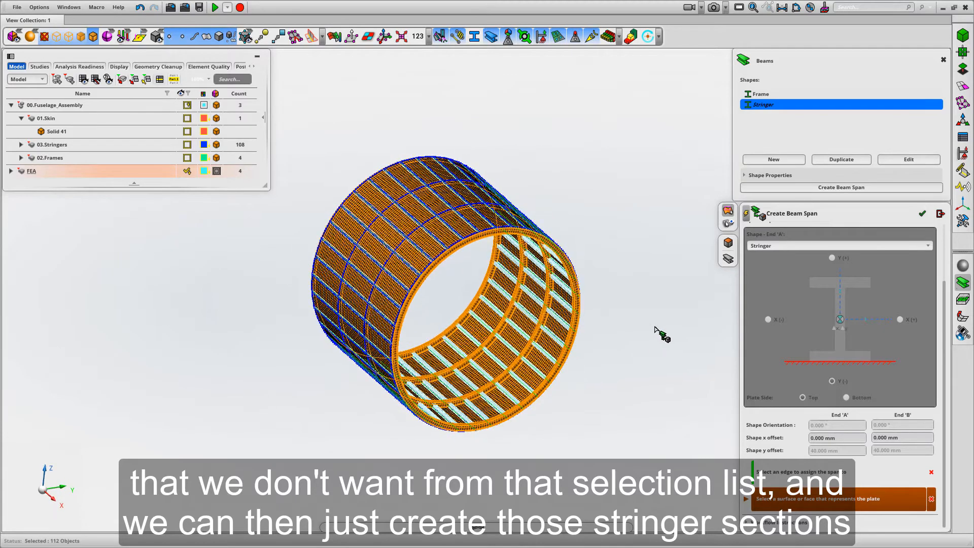
pyautogui.click(923, 214)
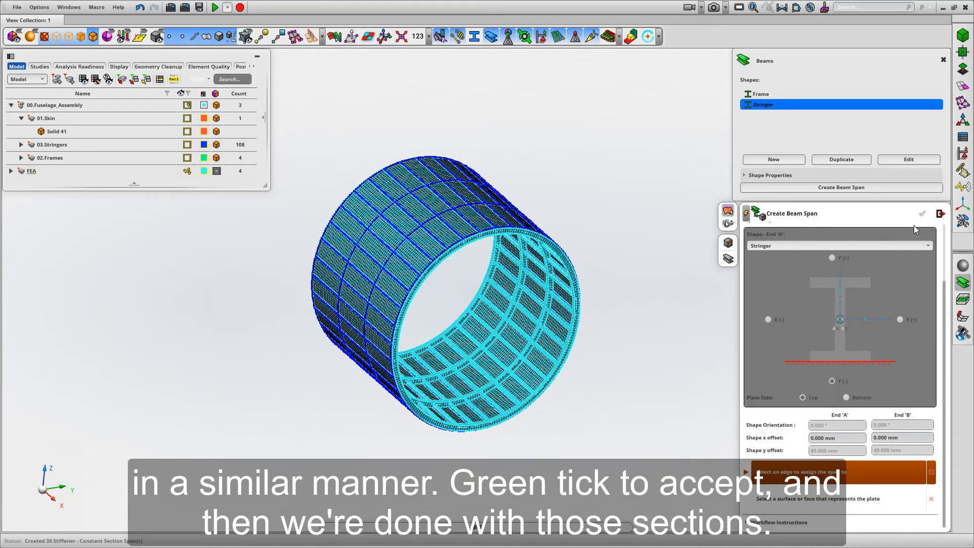
pyautogui.click(940, 214)
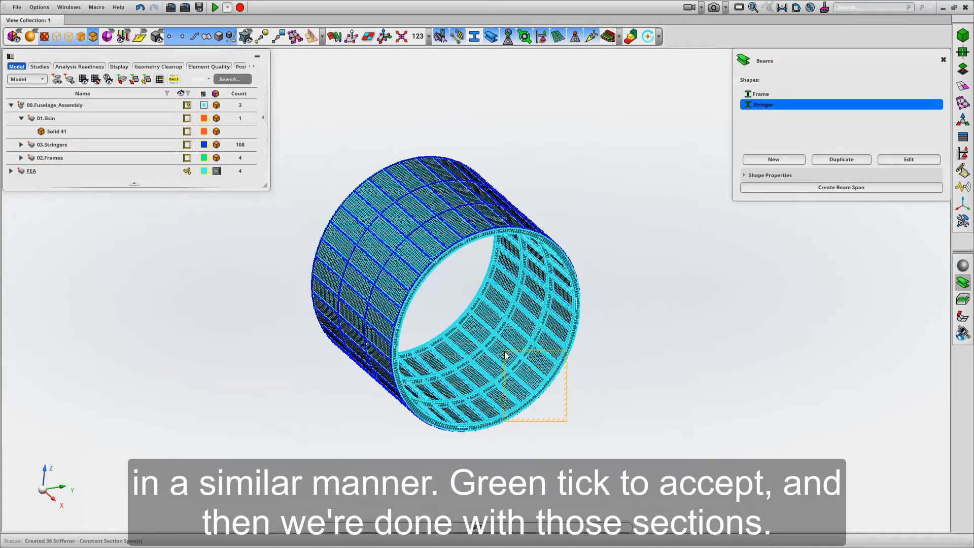
pyautogui.scroll(10, 624, 339)
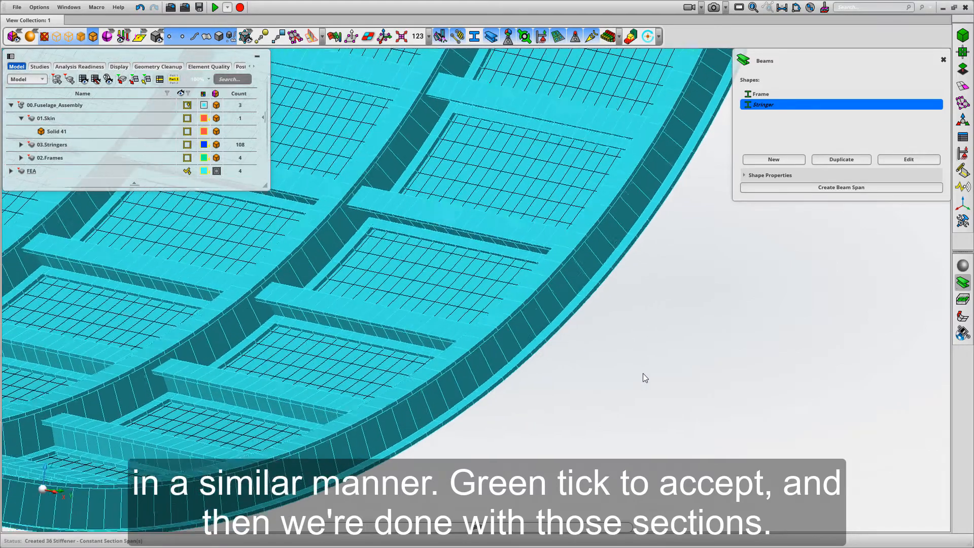
pyautogui.click(944, 60)
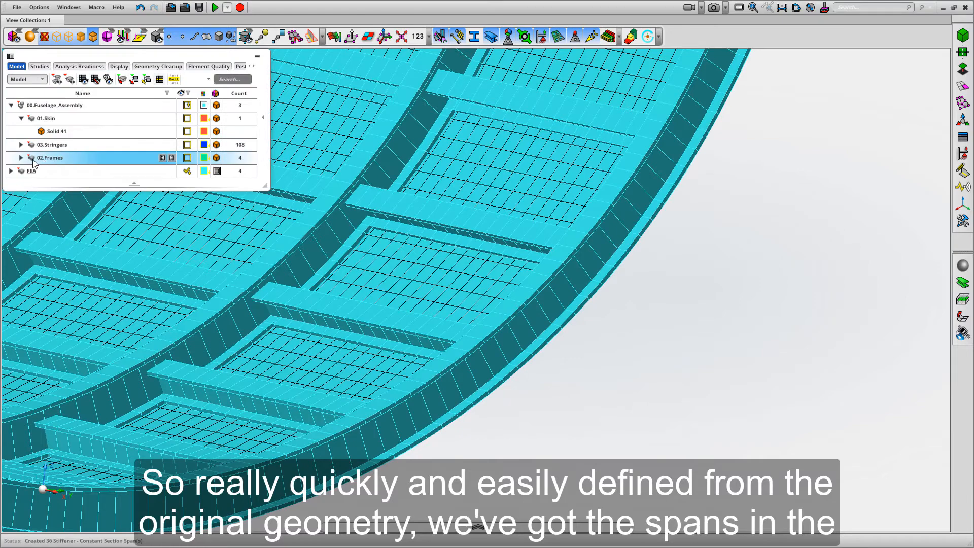
# - Change the colour of all Spans in the FEA part to the medium blue theme colour
pyautogui.click(12, 173)
pyautogui.click(10, 172)
pyautogui.click(178, 198)
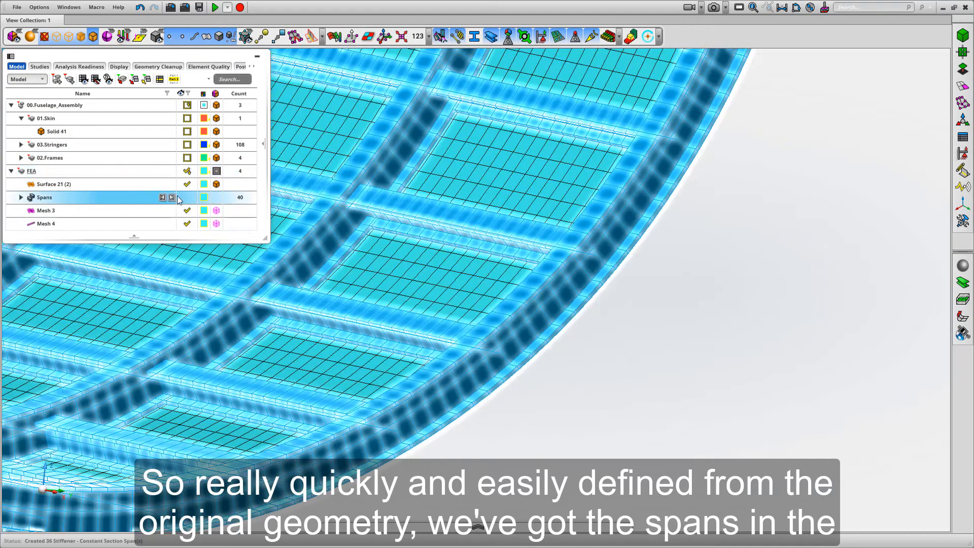
pyautogui.click(204, 198)
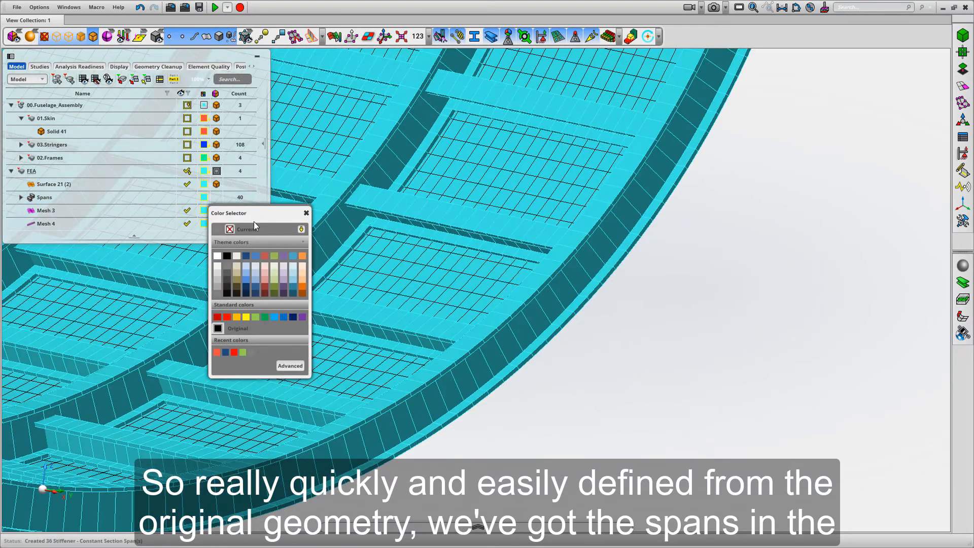
pyautogui.click(256, 257)
pyautogui.click(255, 256)
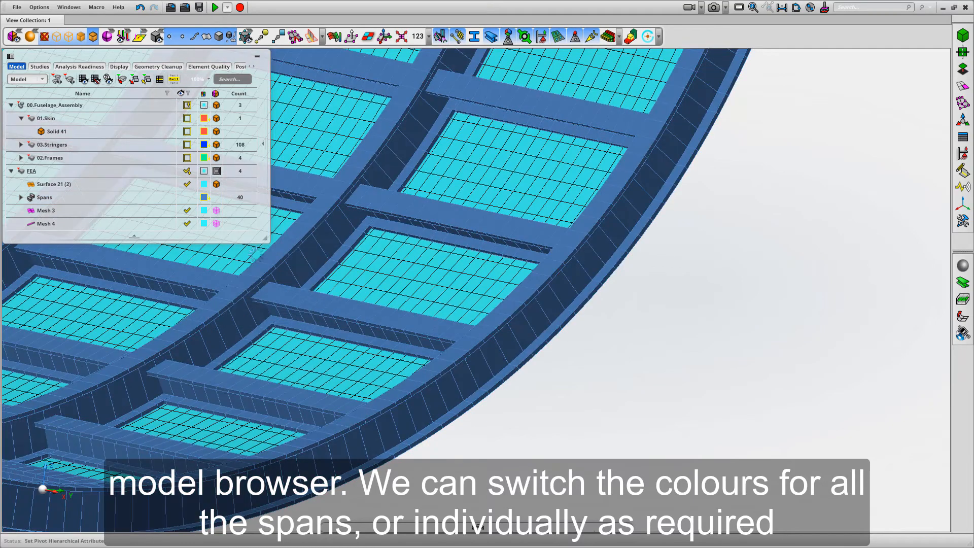
# - Overlay the 00.Fuselage_Assembly CAD on the beam spans and display its geometry as wireframe edges
pyautogui.moveTo(644, 348)
pyautogui.mouseDown(button='right')
pyautogui.moveTo(653, 348)
pyautogui.moveTo(644, 348)
pyautogui.mouseUp(button='right')
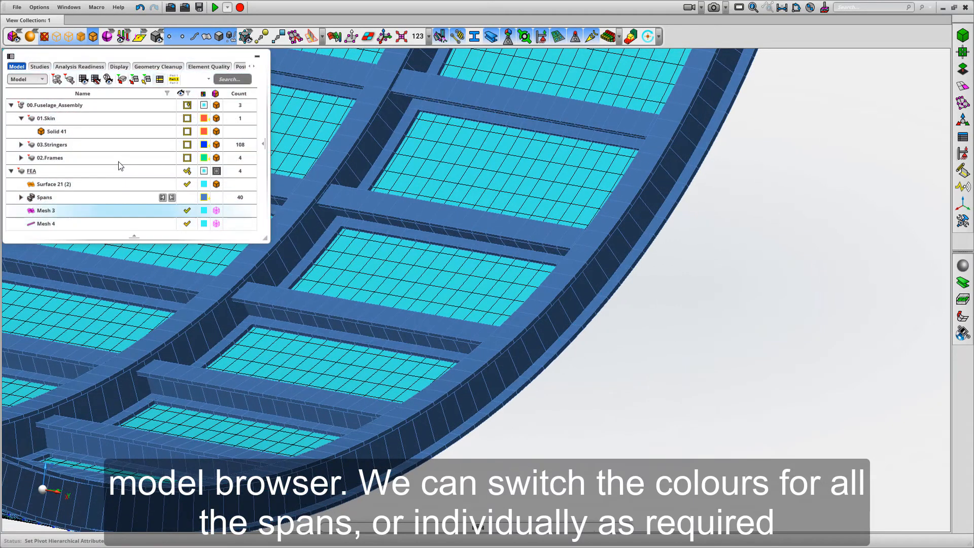
pyautogui.click(183, 107)
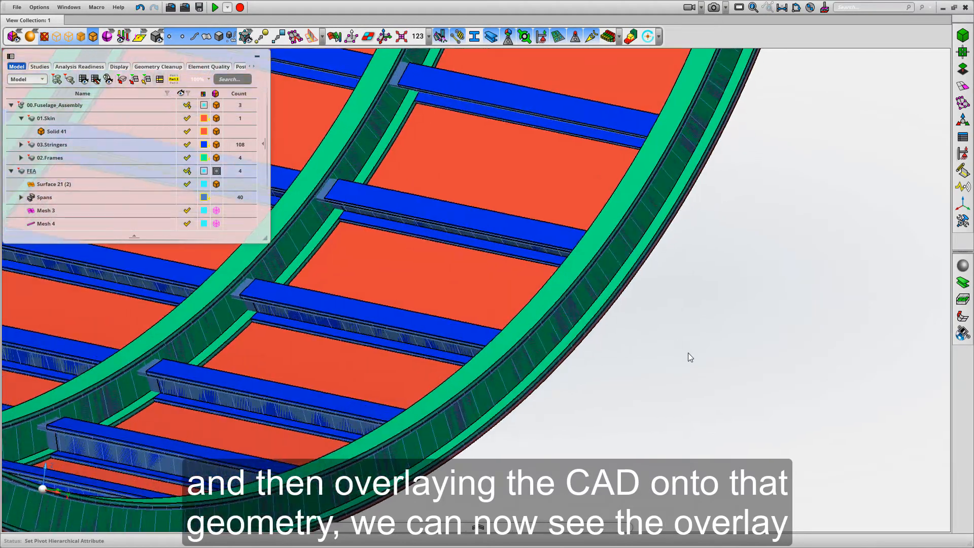
pyautogui.moveTo(688, 353); pyautogui.dragTo(699, 363, button='middle')
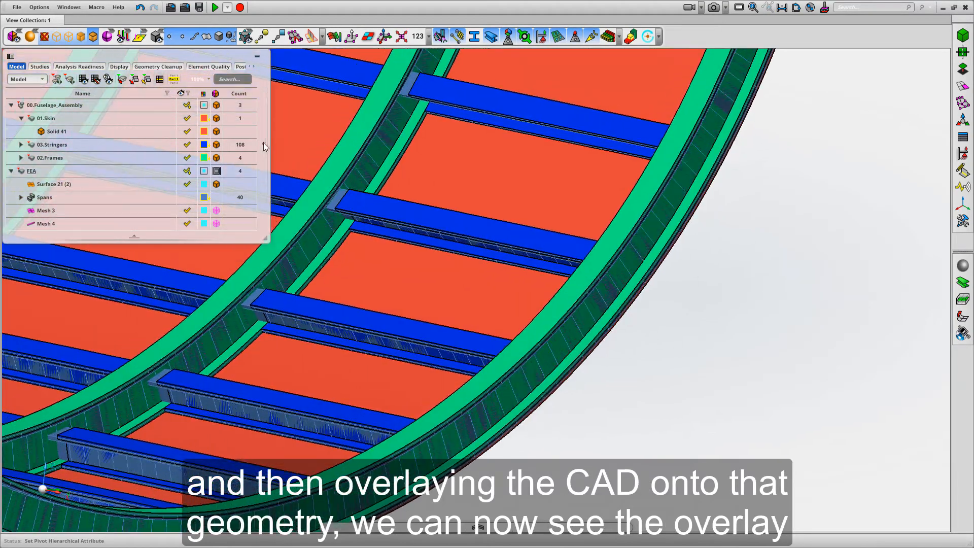
pyautogui.click(72, 38)
pyautogui.moveTo(674, 349); pyautogui.dragTo(585, 237, button='right')
pyautogui.moveTo(647, 300)
pyautogui.mouseDown(button='middle')
pyautogui.moveTo(611, 270)
pyautogui.moveTo(639, 284)
pyautogui.moveTo(653, 321)
pyautogui.moveTo(641, 264)
pyautogui.mouseUp(button='middle')
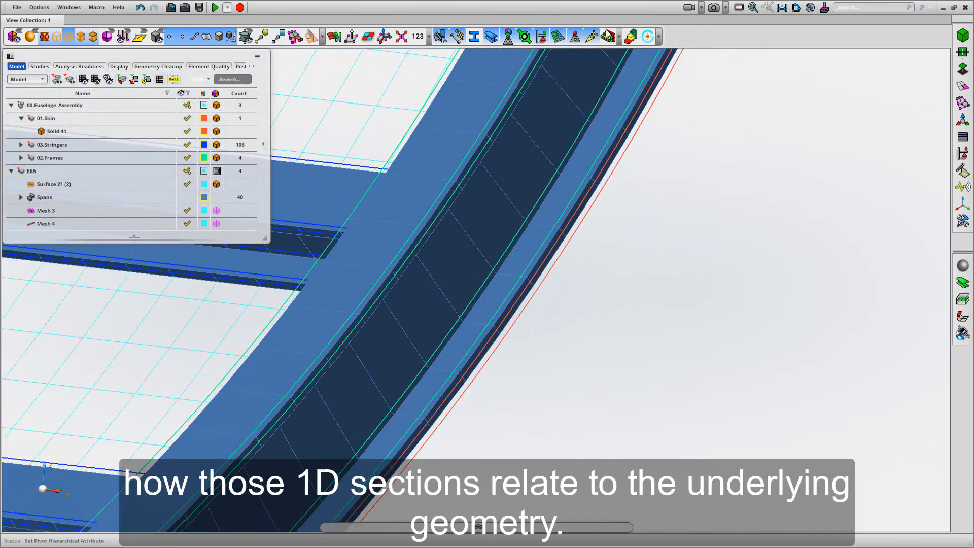
# - Display the skin mesh elements as shaded dark grey faces behind the CAD outlines
pyautogui.click(611, 38)
pyautogui.click(611, 37)
pyautogui.click(609, 39)
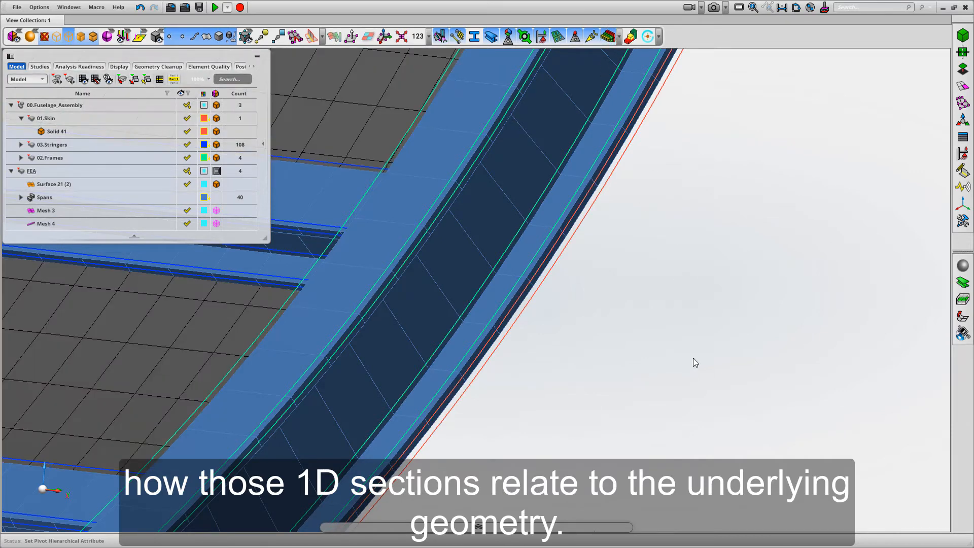
pyautogui.press('f')
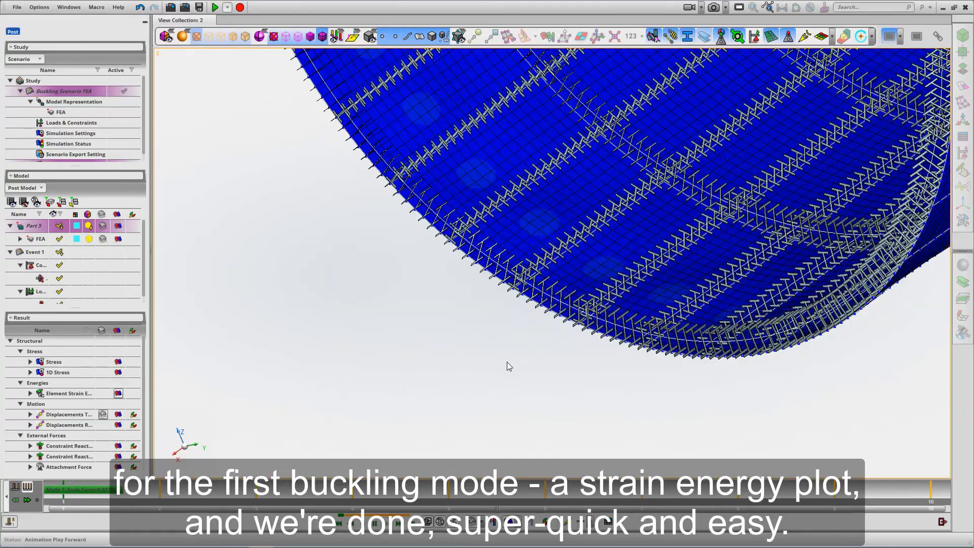
# - Examine the animated strain energy plot of the first buckling mode near the edge of the stiffened skin
pyautogui.scroll(5, 507, 363)
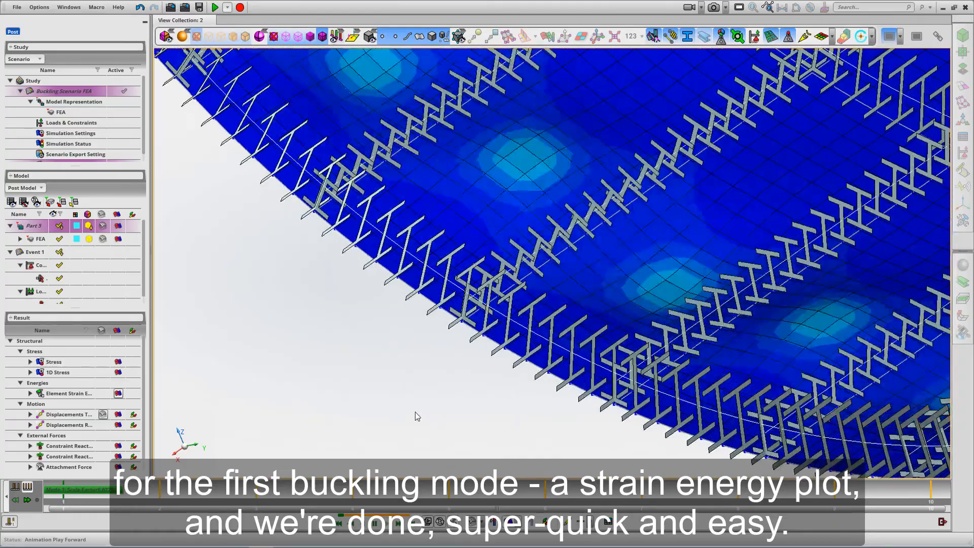
pyautogui.scroll(-5, 417, 416)
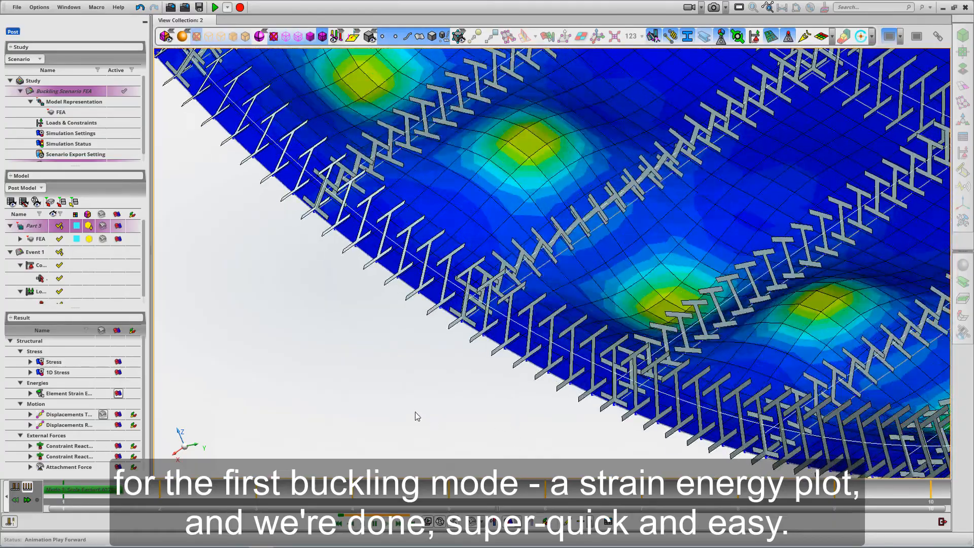